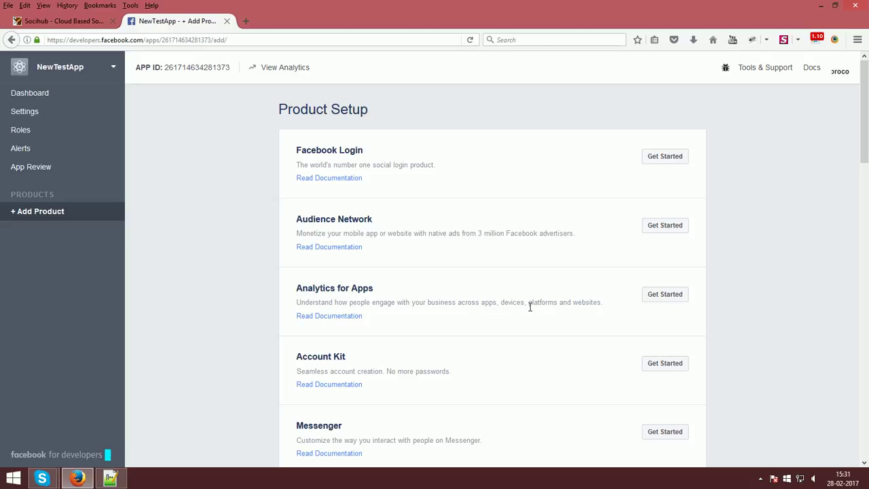
Go back to NewTestApp's dashboard and bring up the SDK platform chooser.
{"action": "left_click", "coordinate": [26, 99]}
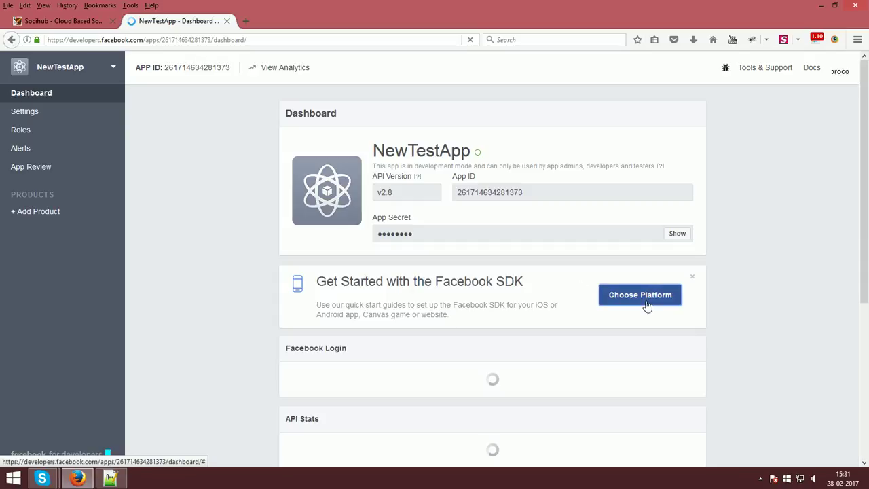
{"action": "left_click", "coordinate": [645, 302]}
{"action": "left_click", "coordinate": [592, 264]}
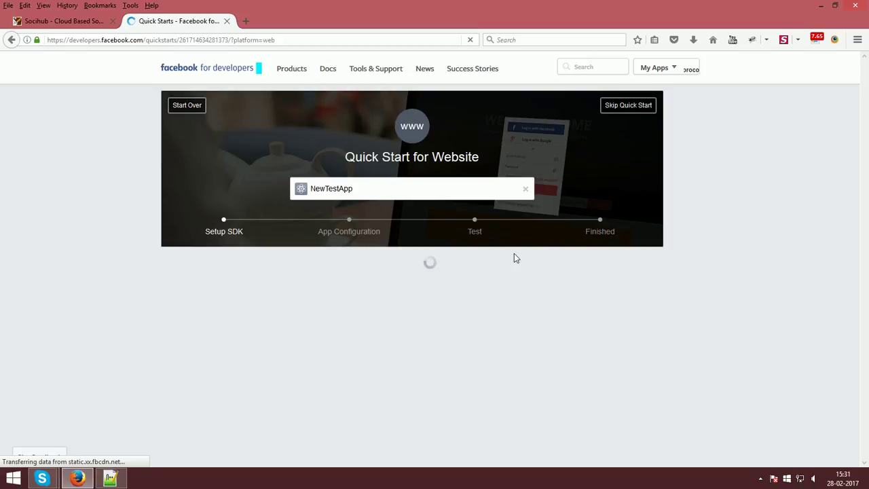
{"action": "scroll", "coordinate": [513, 258], "scroll_direction": "down", "scroll_amount": 5}
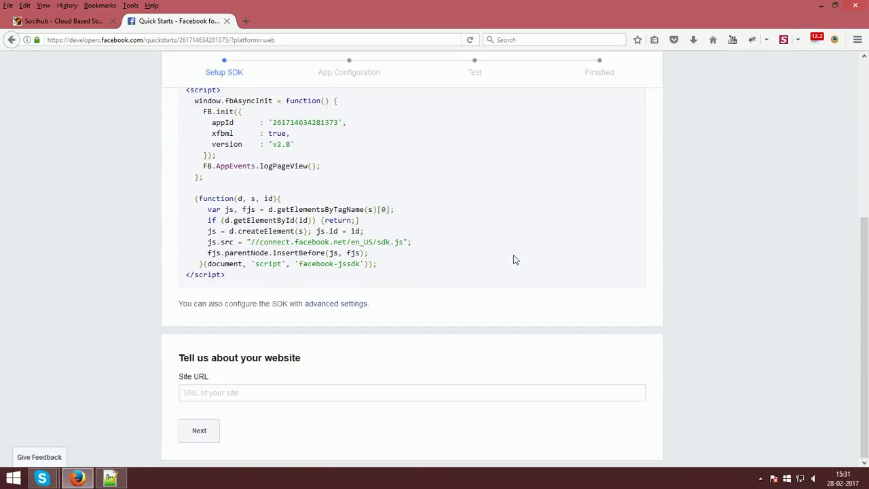
{"action": "left_click", "coordinate": [205, 395]}
{"action": "left_click", "coordinate": [199, 430]}
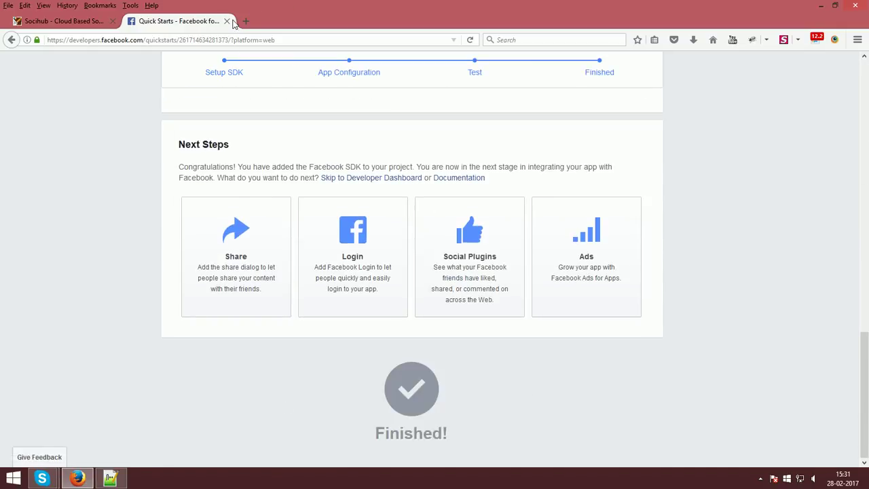
{"action": "scroll", "coordinate": [219, 222], "scroll_direction": "up", "scroll_amount": 15}
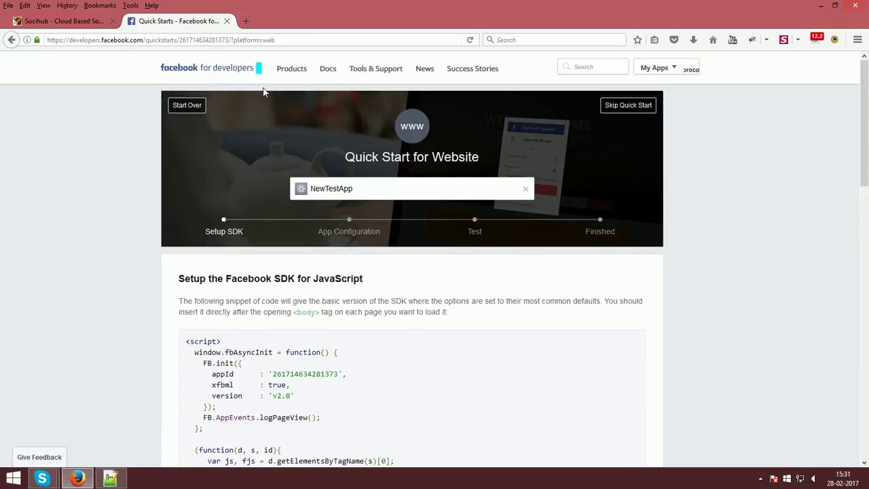
Reopen NewTestApp from My Apps and go to its Add Product page.
{"action": "left_click", "coordinate": [682, 71]}
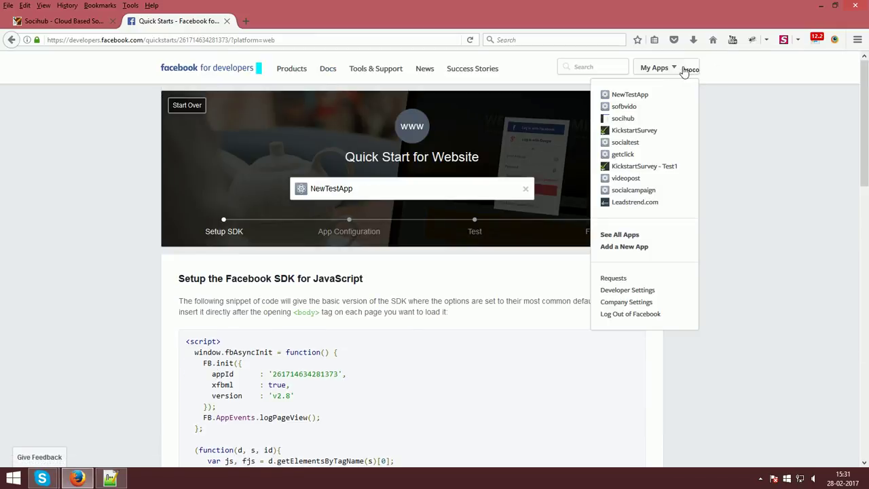
{"action": "left_click", "coordinate": [629, 98]}
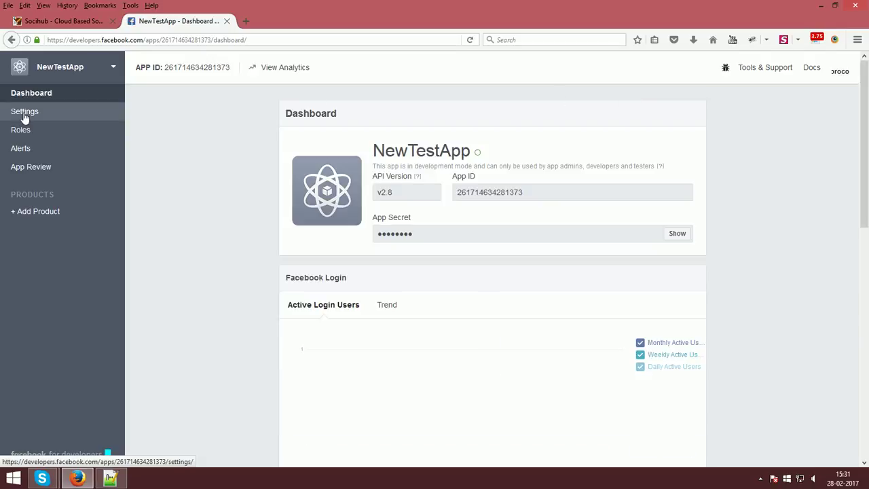
{"action": "left_click", "coordinate": [33, 216]}
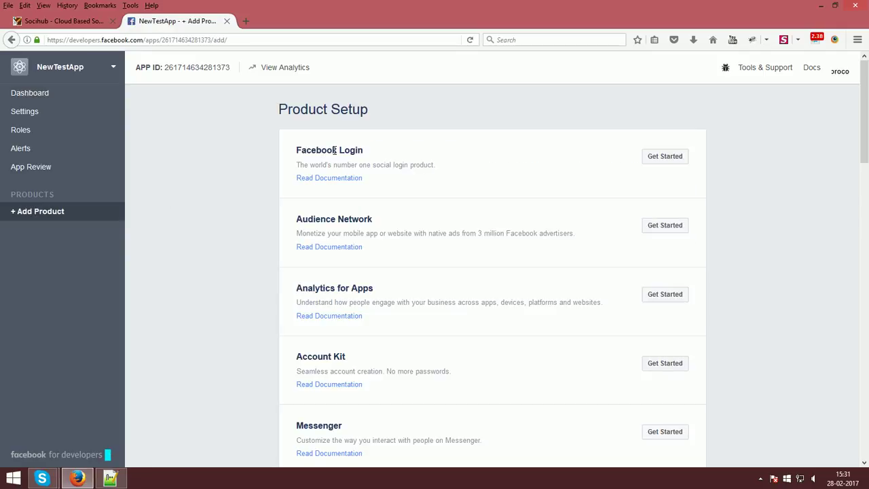
{"action": "left_click", "coordinate": [663, 160]}
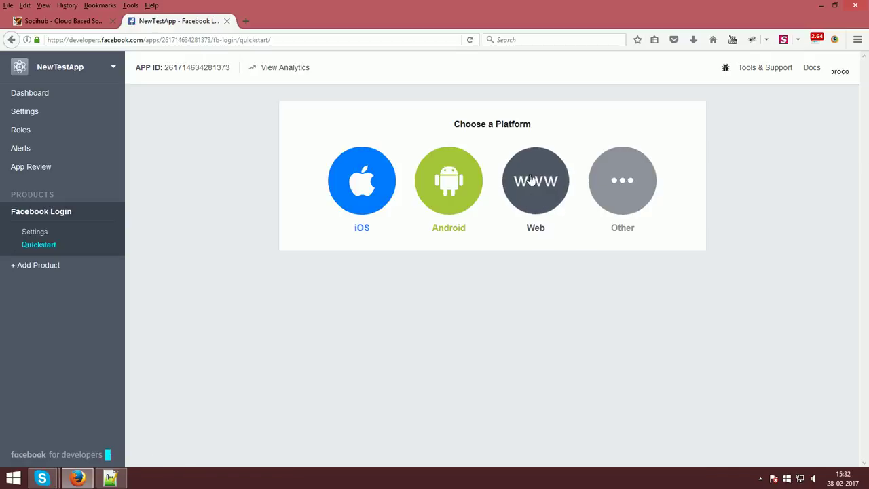
{"action": "left_click", "coordinate": [534, 182]}
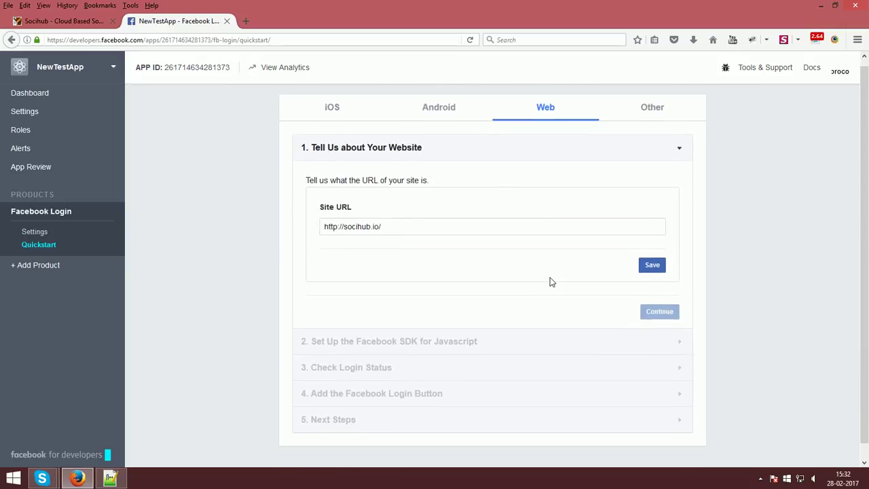
{"action": "left_click", "coordinate": [650, 250]}
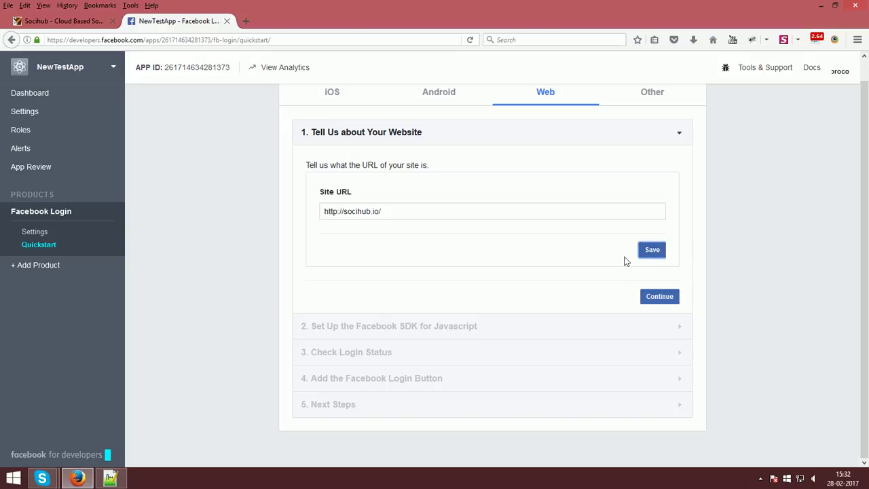
Continue through the remaining Facebook Login quickstart steps to Next Steps.
{"action": "left_click", "coordinate": [660, 297]}
{"action": "scroll", "coordinate": [538, 305], "scroll_direction": "down", "scroll_amount": 1}
{"action": "scroll", "coordinate": [538, 305], "scroll_direction": "down", "scroll_amount": 2}
{"action": "left_click", "coordinate": [650, 418]}
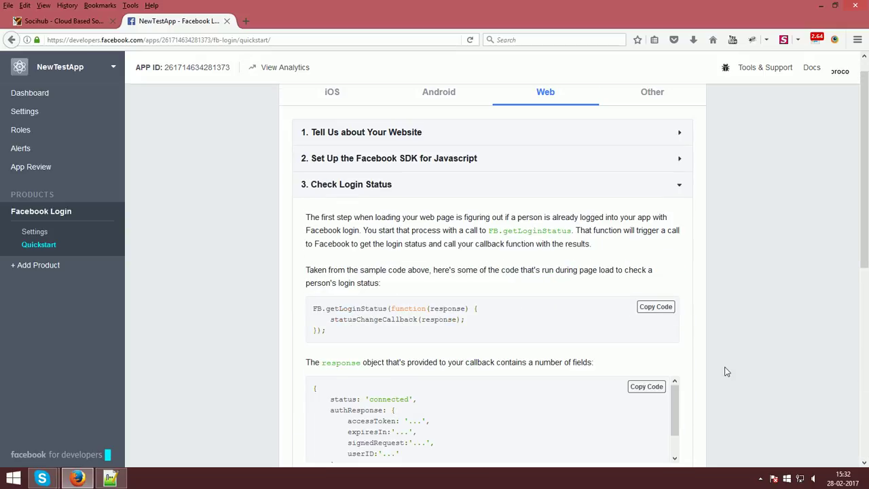
{"action": "scroll", "coordinate": [723, 370], "scroll_direction": "down", "scroll_amount": 8}
{"action": "left_click", "coordinate": [670, 411]}
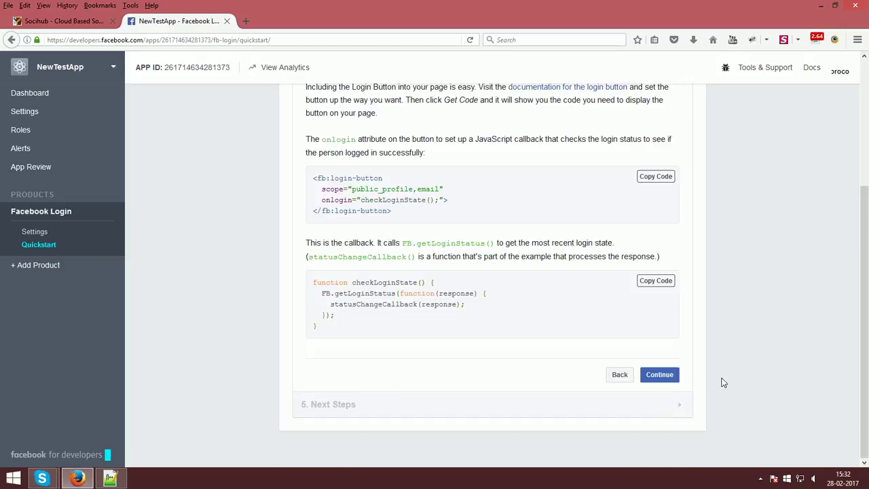
{"action": "left_click", "coordinate": [662, 376]}
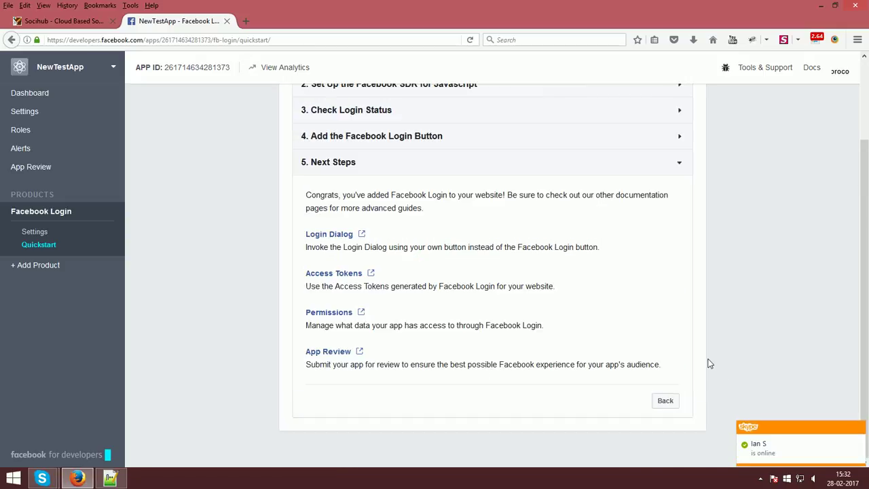
{"action": "scroll", "coordinate": [708, 364], "scroll_direction": "up", "scroll_amount": 3}
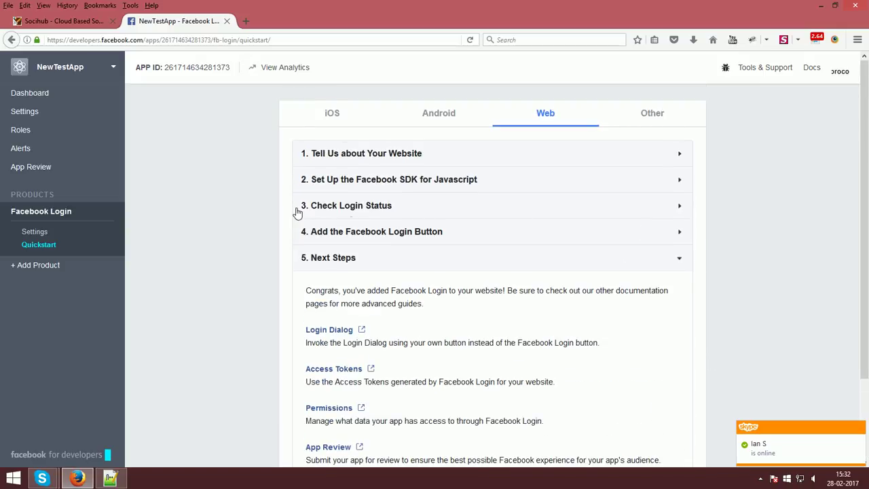
{"action": "left_click", "coordinate": [37, 233]}
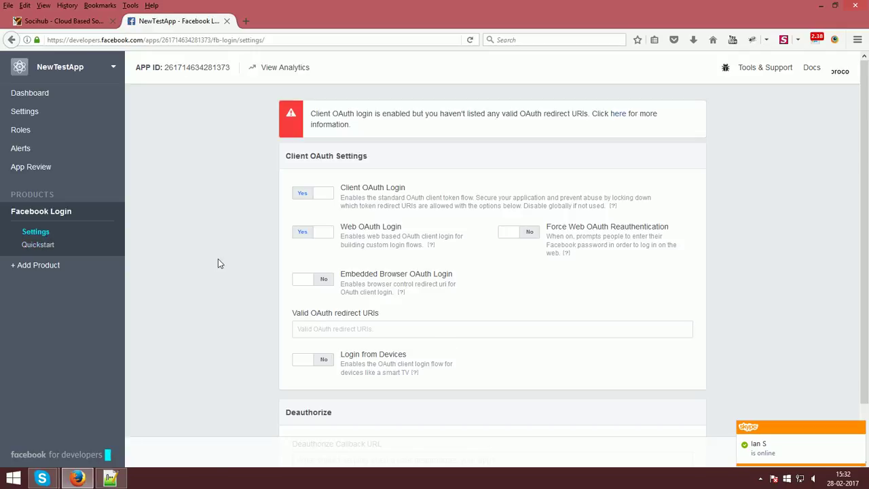
{"action": "left_click", "coordinate": [361, 329]}
{"action": "type", "text": "http://socihub.io/socihub"}
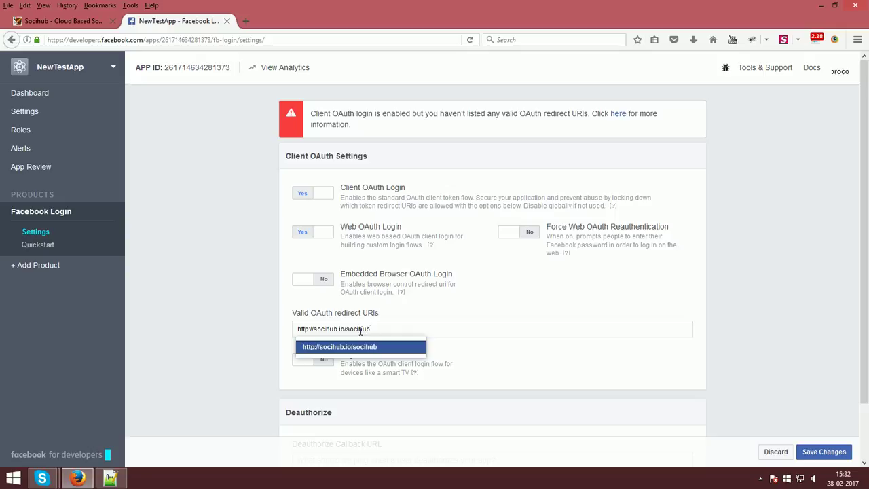
{"action": "type", "text": "ndex.php/"}
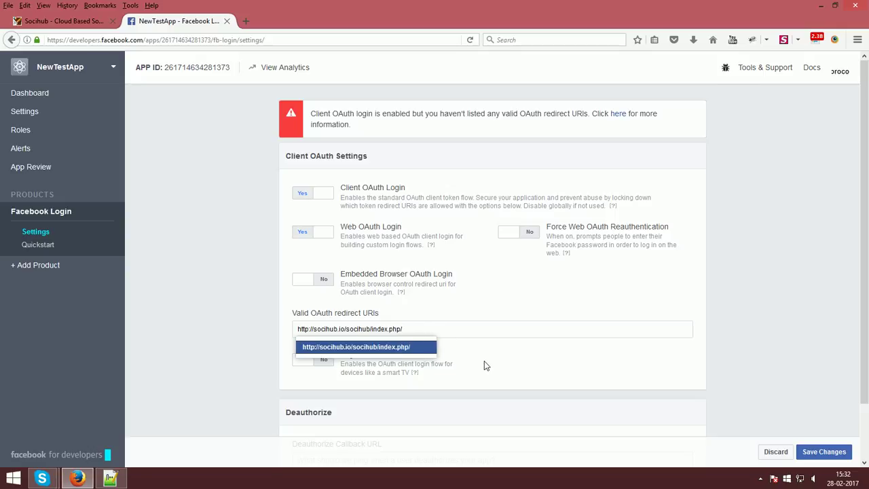
{"action": "key", "text": "Return"}
{"action": "scroll", "coordinate": [663, 371], "scroll_direction": "down", "scroll_amount": 2}
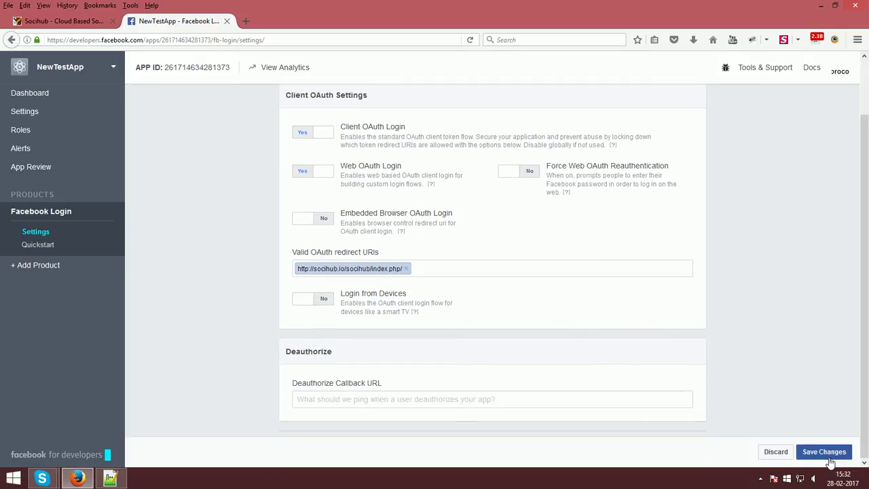
{"action": "left_click", "coordinate": [827, 455]}
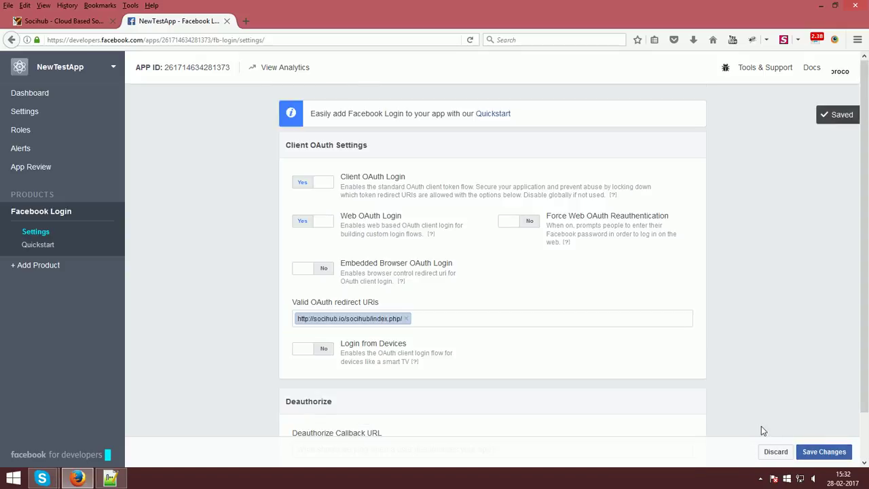
{"action": "scroll", "coordinate": [474, 373], "scroll_direction": "down", "scroll_amount": 2}
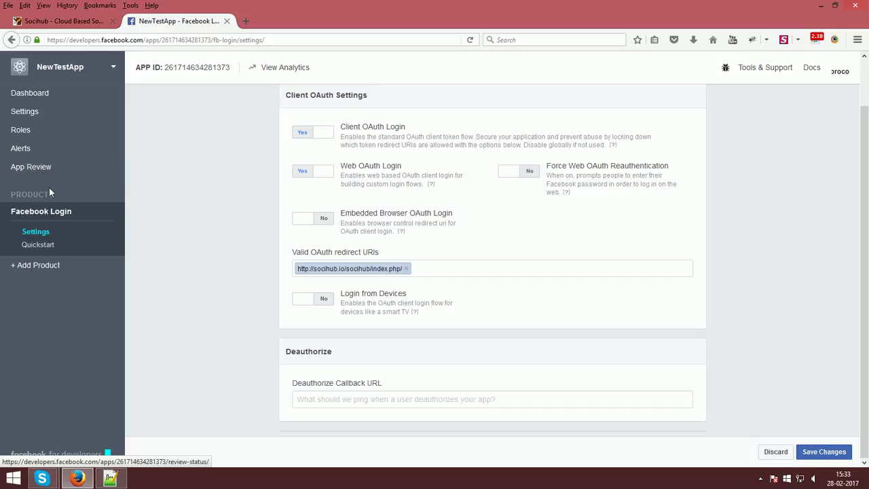
Add socihub.io as an app domain in NewTestApp's basic settings and save.
{"action": "left_click", "coordinate": [34, 112]}
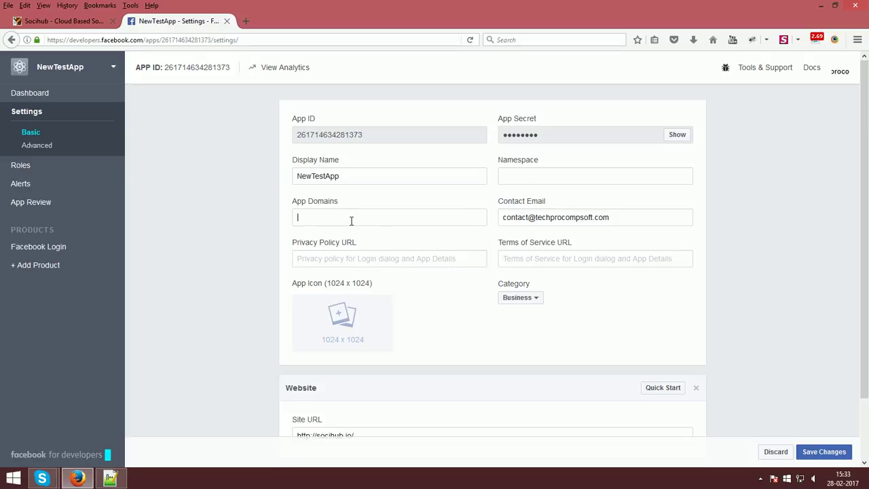
{"action": "left_click", "coordinate": [351, 221]}
{"action": "type", "text": "so"}
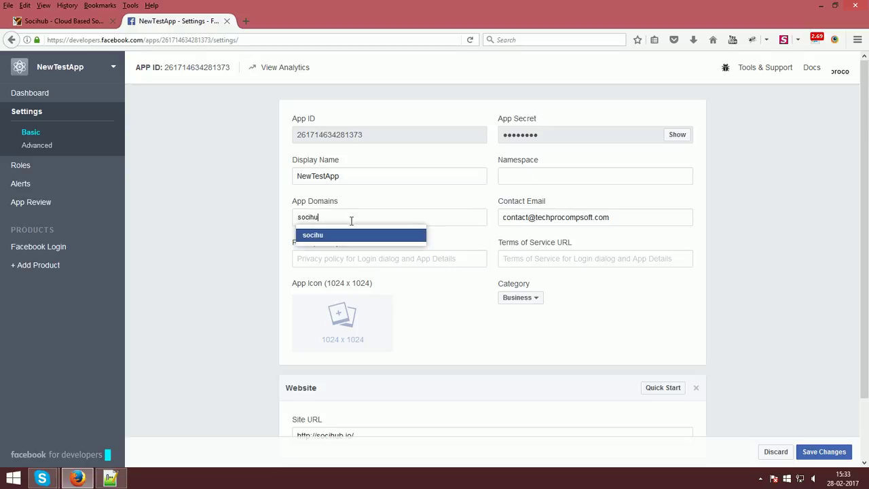
{"action": "type", "text": "cihub.io"}
{"action": "key", "text": "Return"}
{"action": "left_click", "coordinate": [822, 452]}
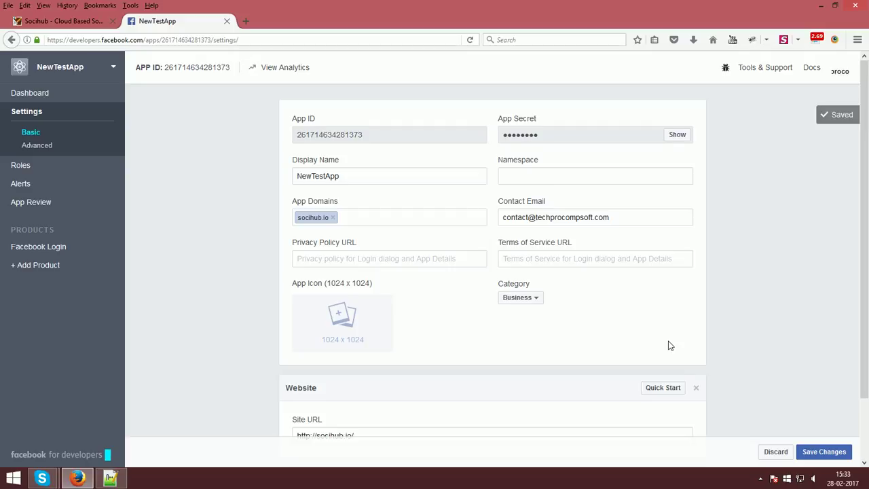
{"action": "scroll", "coordinate": [669, 346], "scroll_direction": "down", "scroll_amount": 2}
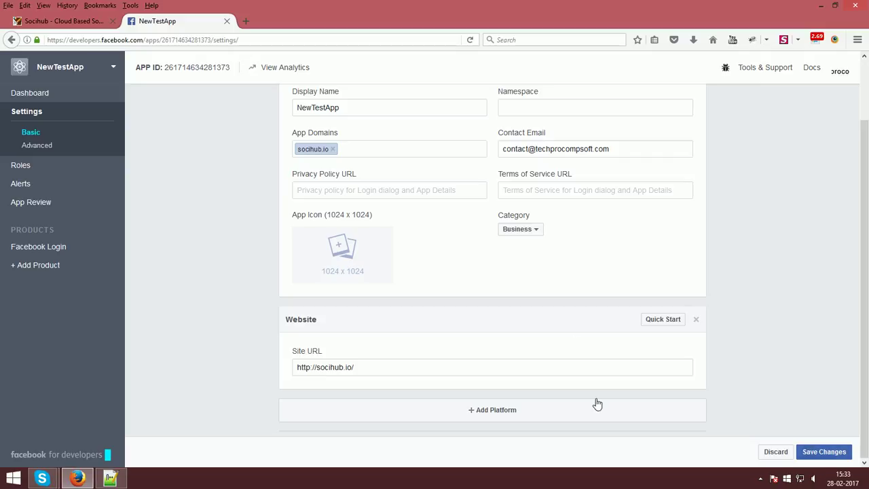
{"action": "left_click", "coordinate": [840, 458]}
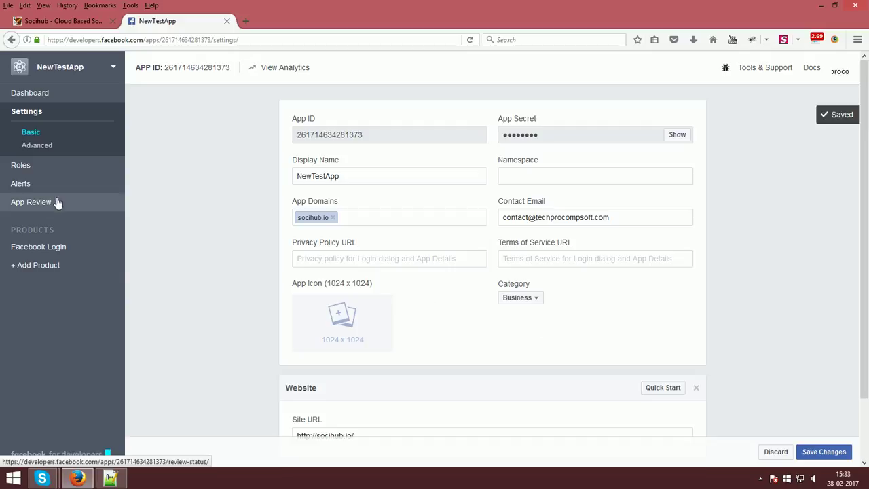
Review NewTestApp's advanced settings, then go to App Review.
{"action": "left_click", "coordinate": [51, 149]}
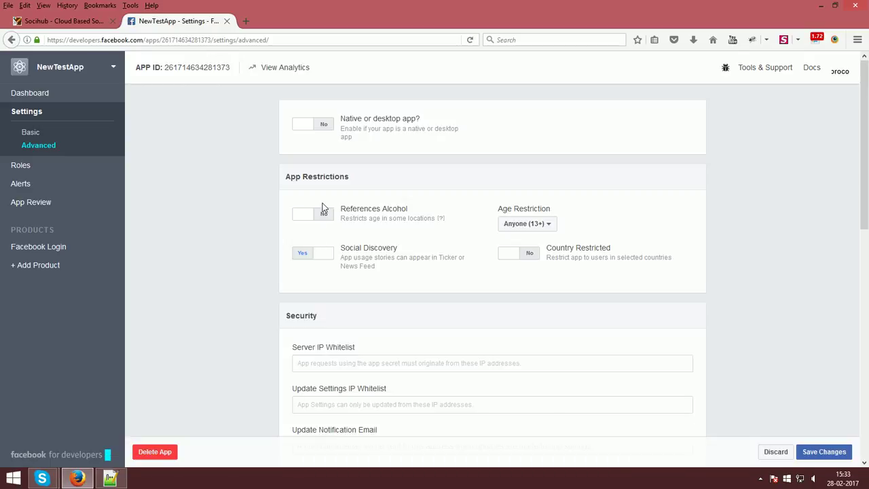
{"action": "scroll", "coordinate": [333, 198], "scroll_direction": "down", "scroll_amount": 8}
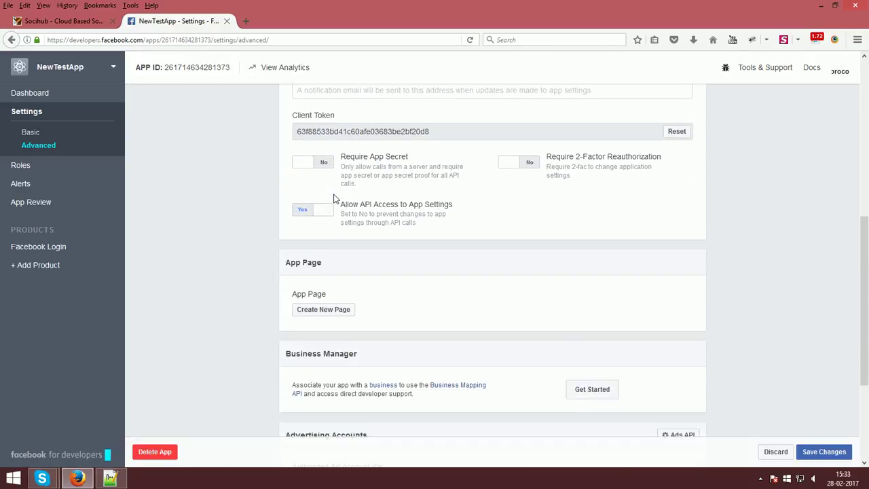
{"action": "scroll", "coordinate": [333, 198], "scroll_direction": "up", "scroll_amount": 8}
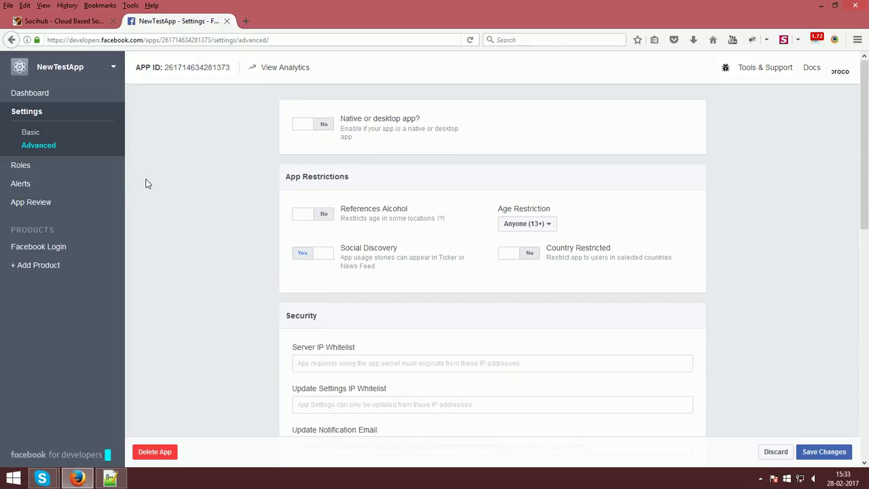
{"action": "left_click", "coordinate": [60, 202]}
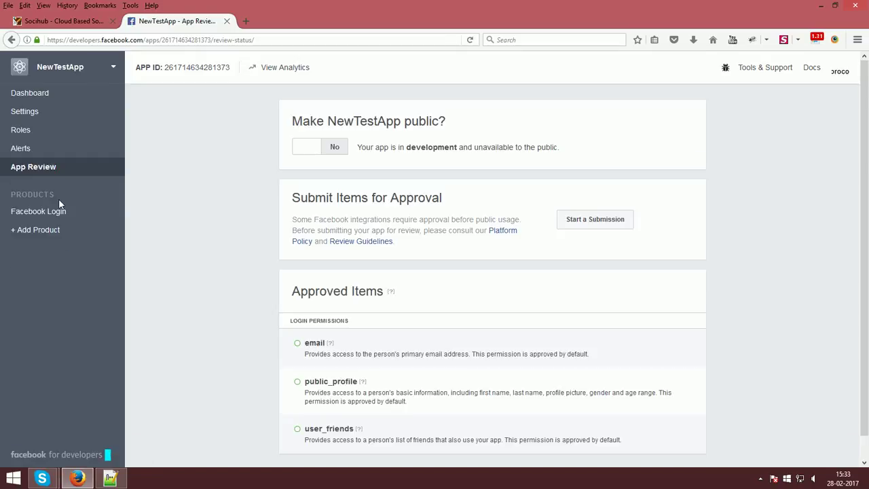
Make NewTestApp public, then reveal the App Secret and select the App ID on the dashboard.
{"action": "left_click", "coordinate": [311, 147]}
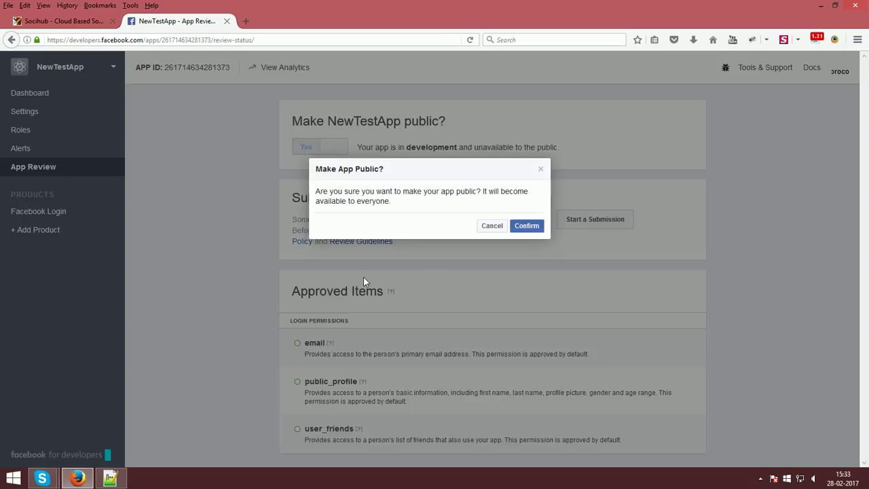
{"action": "left_click", "coordinate": [531, 233]}
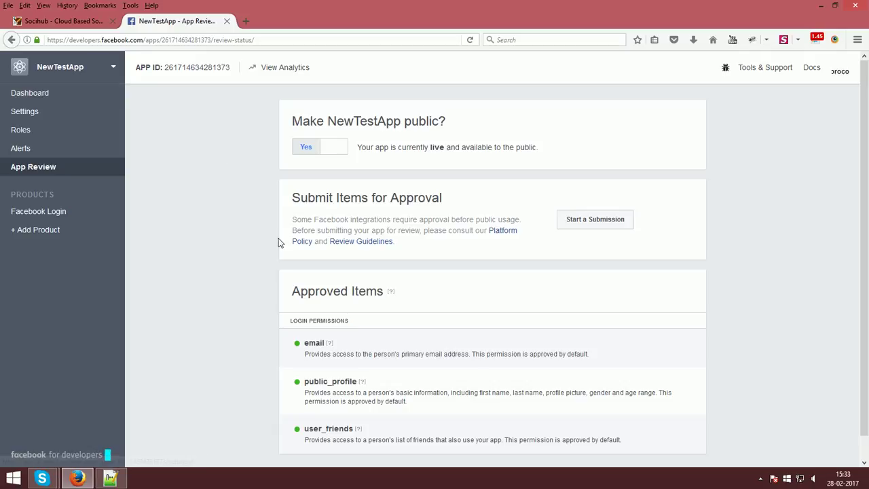
{"action": "left_click", "coordinate": [33, 93]}
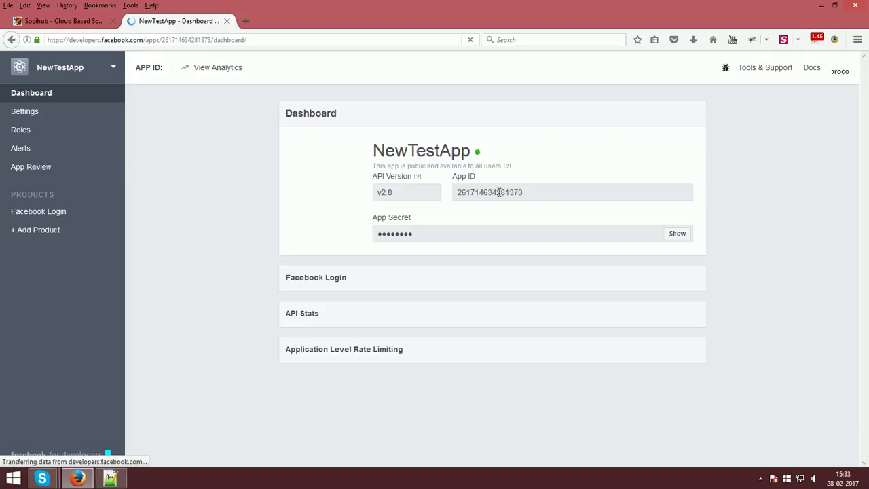
{"action": "left_click", "coordinate": [677, 234]}
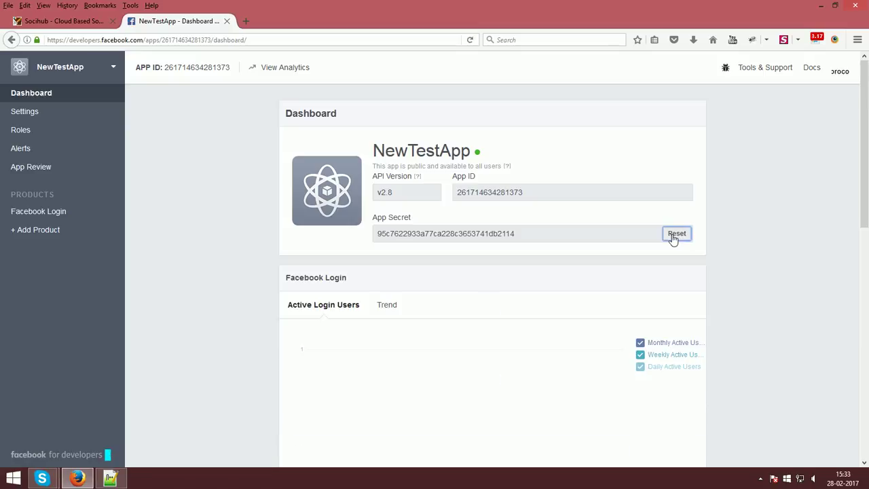
{"action": "double_click", "coordinate": [480, 196]}
{"action": "key", "text": "ctrl+c"}
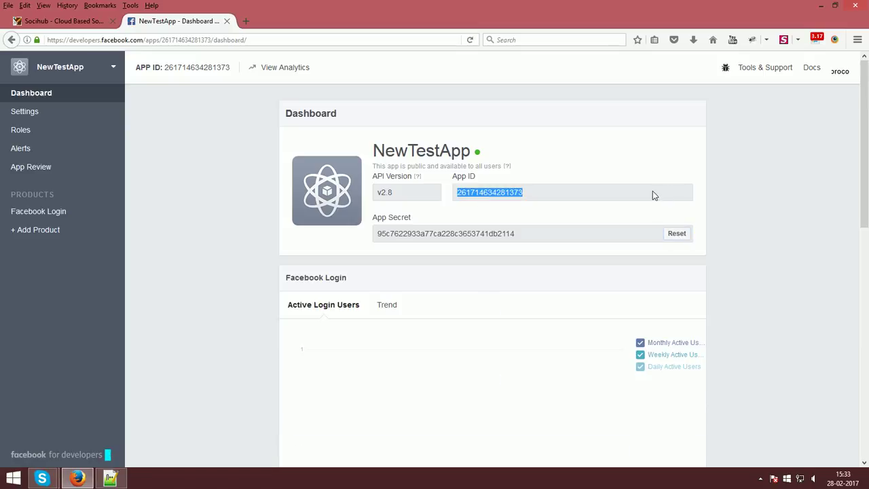
{"action": "left_click", "coordinate": [109, 478]}
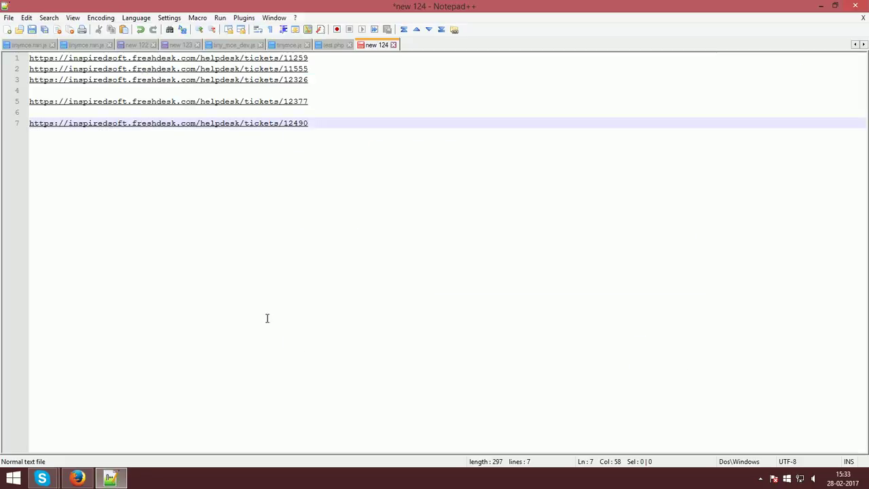
Paste the App ID and App Secret onto two lines of a new Notepad++ note.
{"action": "key", "text": "ctrl+n"}
{"action": "key", "text": "ctrl+v"}
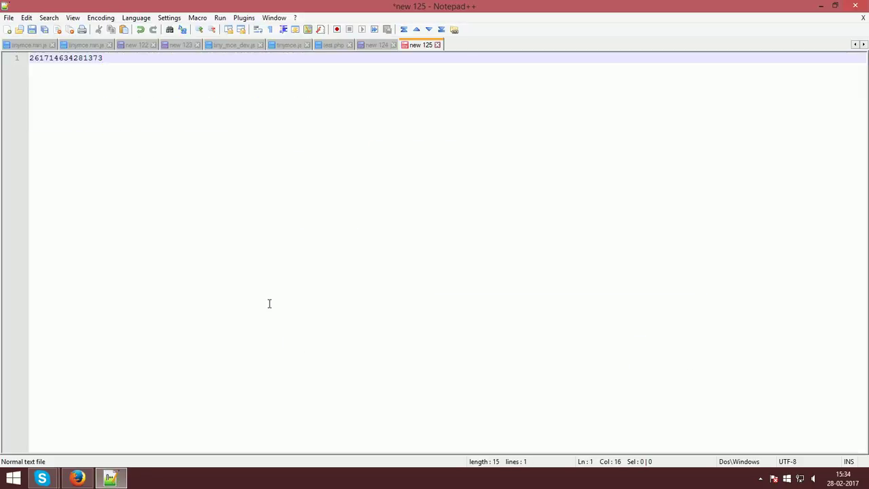
{"action": "left_click", "coordinate": [76, 478]}
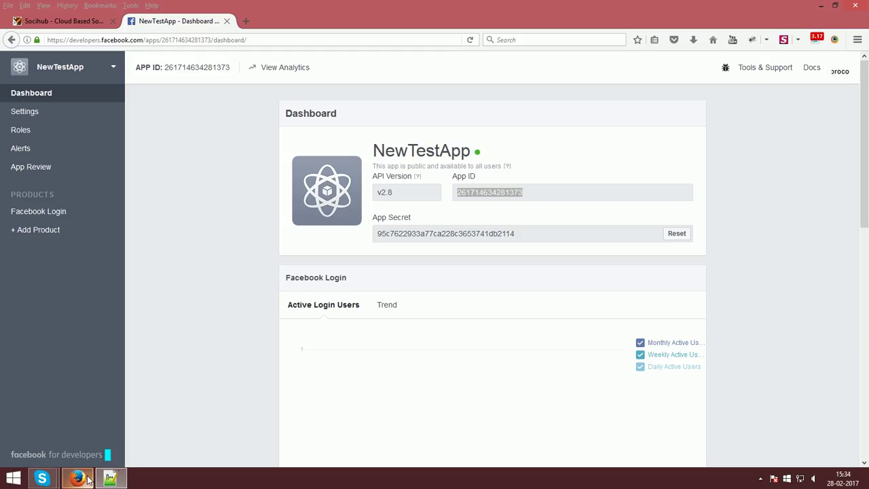
{"action": "double_click", "coordinate": [448, 233]}
{"action": "key", "text": "ctrl+c"}
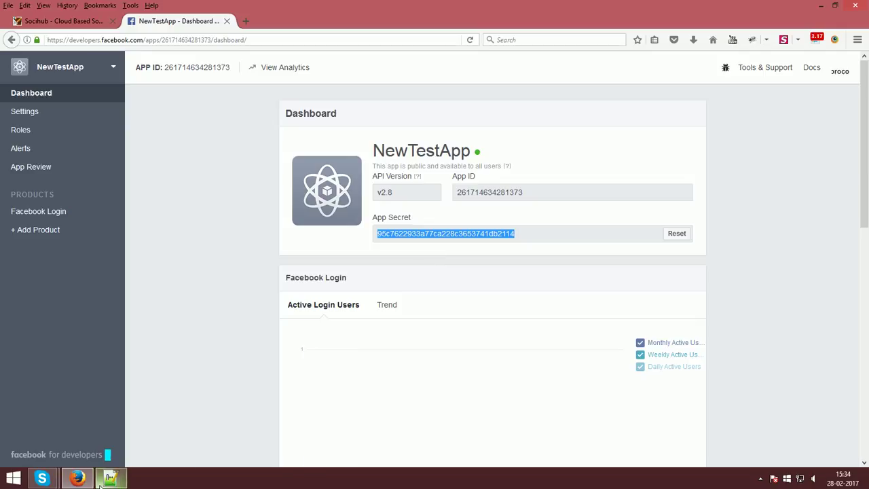
{"action": "left_click", "coordinate": [110, 478]}
{"action": "key", "text": "Return"}
{"action": "key", "text": "ctrl+v"}
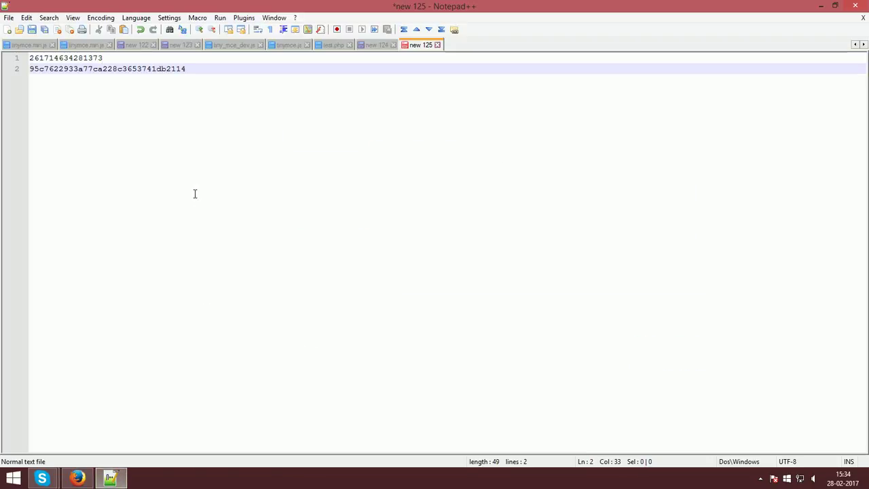
{"action": "left_click", "coordinate": [76, 478]}
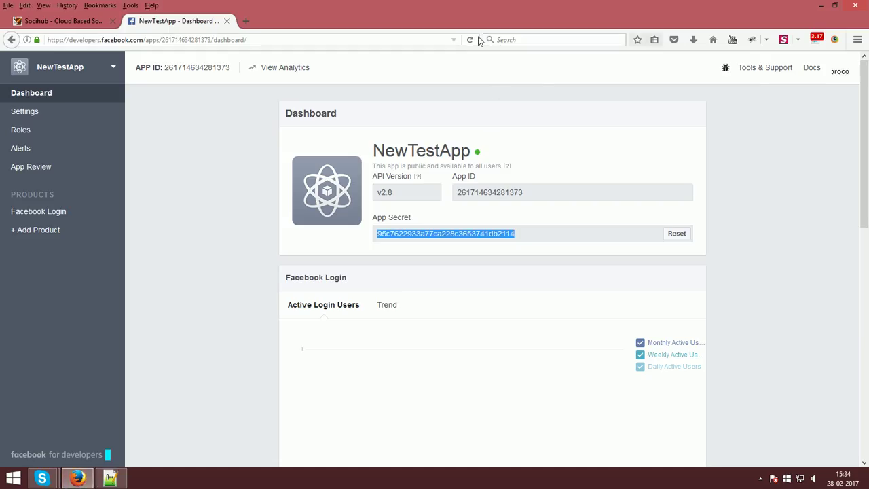
Log out of Facebook and start adding a new Facebook account in Socihub.
{"action": "mouse_move", "coordinate": [838, 73]}
{"action": "left_click", "coordinate": [803, 157]}
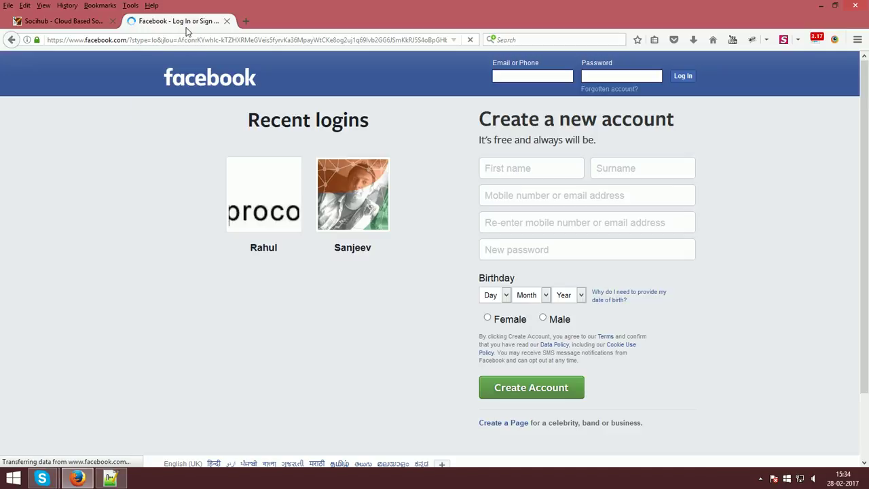
{"action": "left_click", "coordinate": [227, 21]}
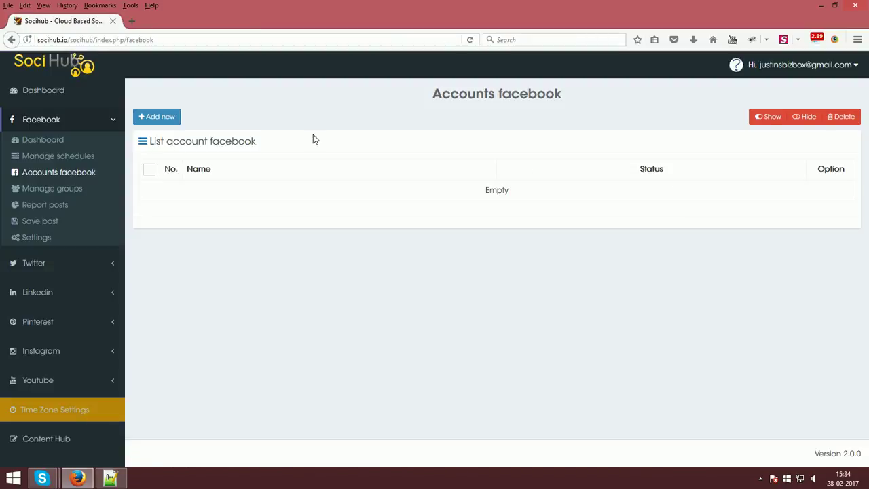
{"action": "left_click", "coordinate": [177, 130]}
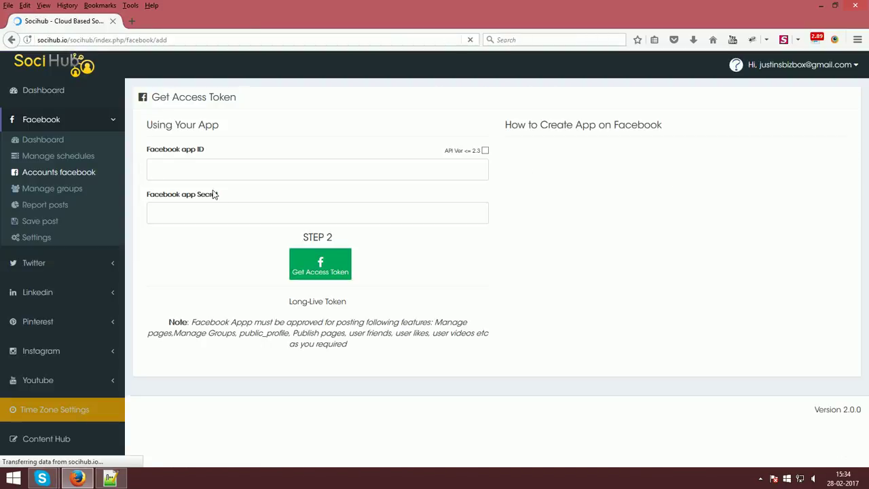
Paste NewTestApp's App ID and App Secret into the form and request an access token.
{"action": "left_click", "coordinate": [110, 478]}
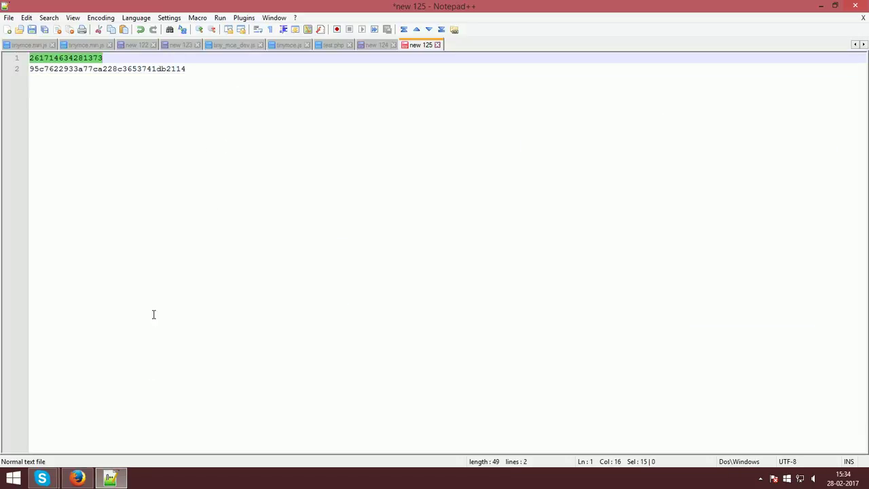
{"action": "left_click", "coordinate": [77, 478]}
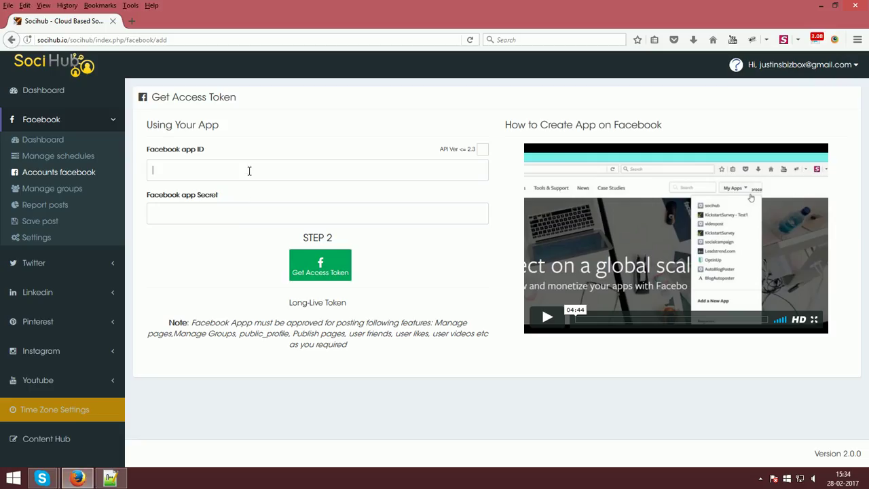
{"action": "key", "text": "ctrl+v"}
{"action": "left_click", "coordinate": [110, 478]}
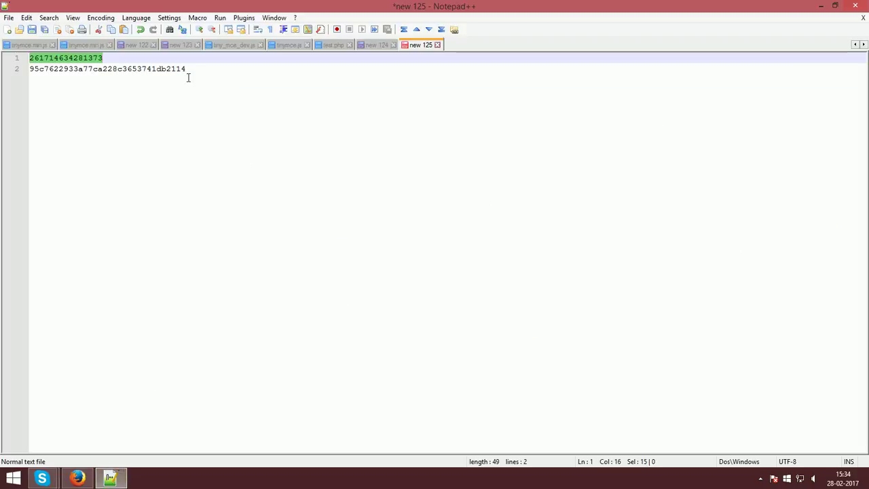
{"action": "left_click_drag", "start_coordinate": [185, 69], "coordinate": [3, 70]}
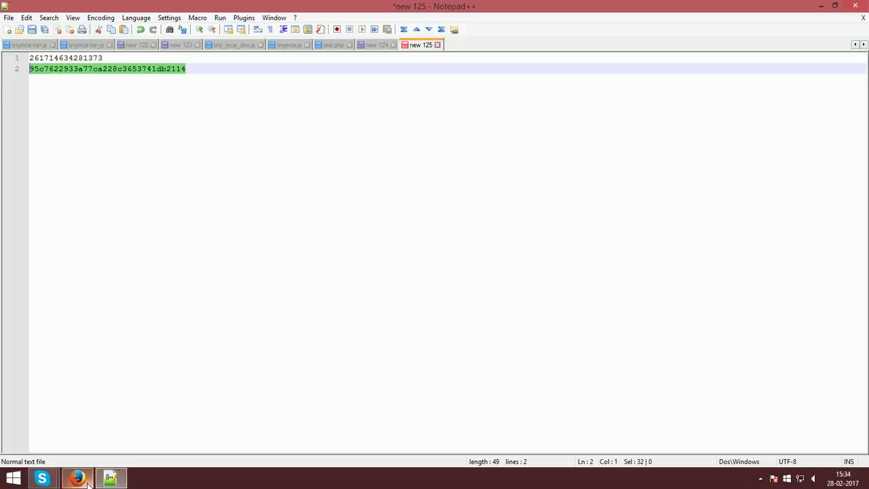
{"action": "left_click", "coordinate": [78, 479]}
{"action": "left_click", "coordinate": [280, 211]}
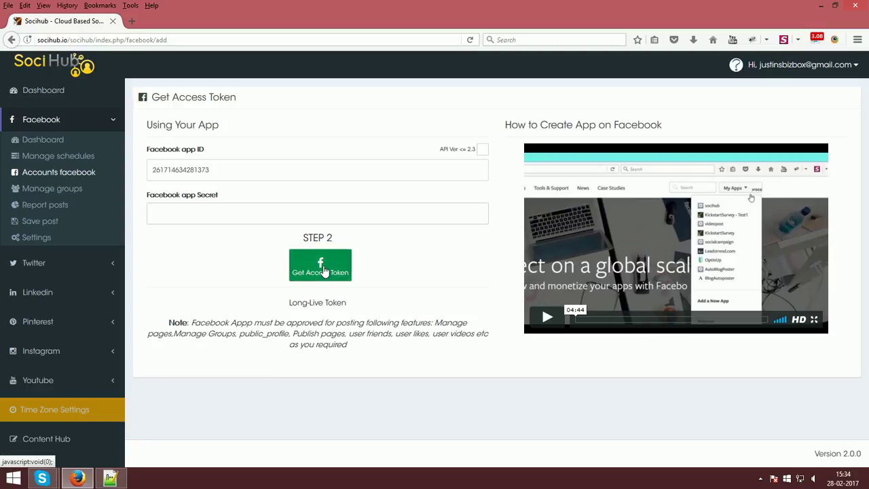
{"action": "key", "text": "ctrl+v"}
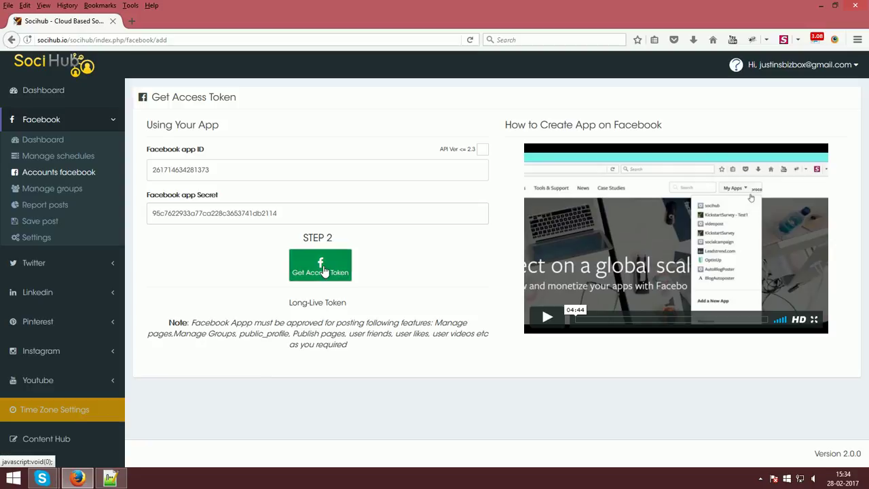
{"action": "left_click", "coordinate": [323, 271]}
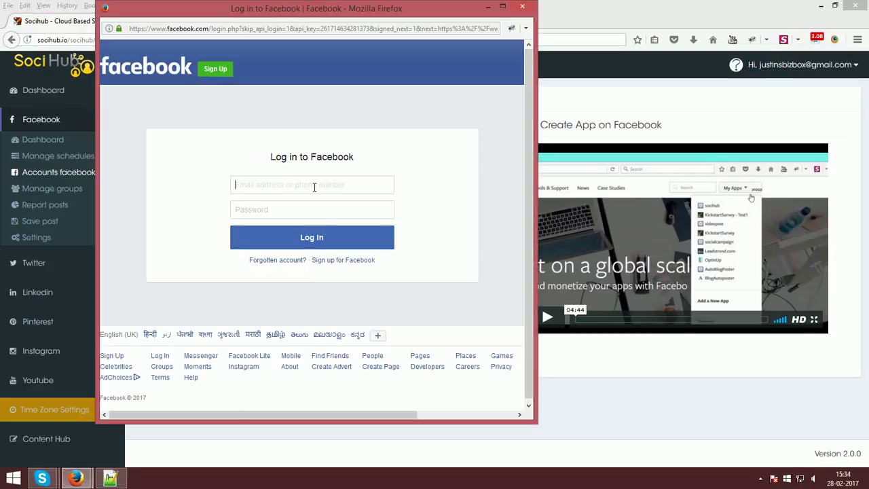
Sign in to Facebook with the account's email address and password.
{"action": "left_click", "coordinate": [314, 187]}
{"action": "type", "text": "te"}
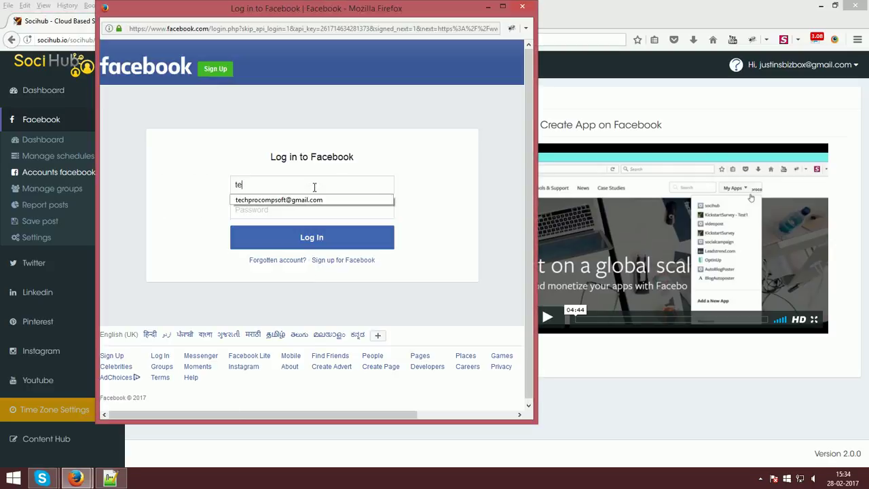
{"action": "type", "text": "ch"}
{"action": "key", "text": "Down"}
{"action": "key", "text": "Tab"}
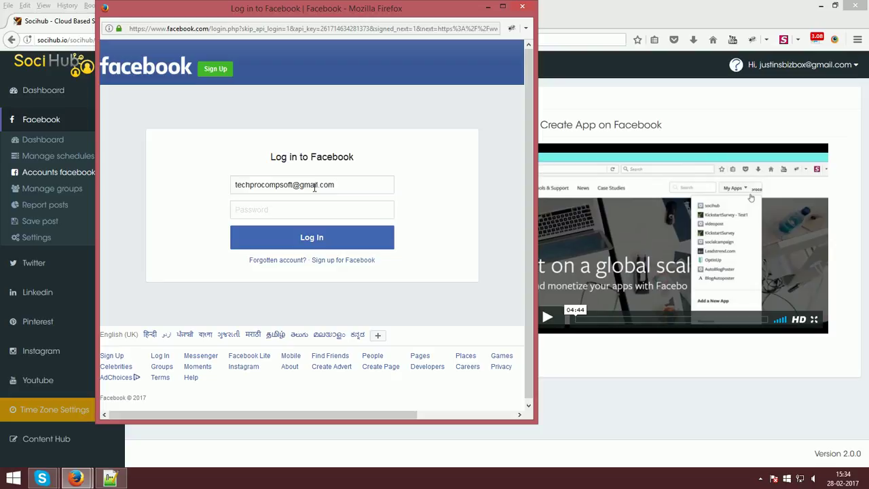
{"action": "type", "text": "•"}
{"action": "left_click", "coordinate": [337, 248]}
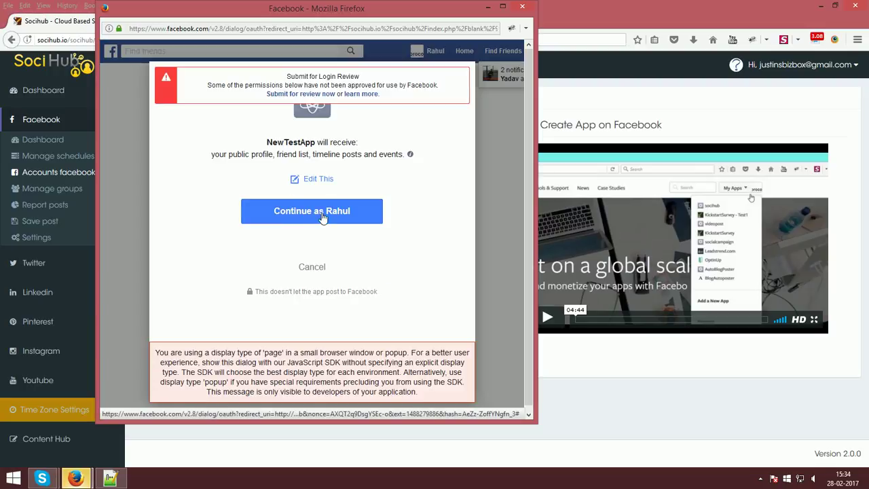
Authorise NewTestApp to post publicly and to manage pages and groups.
{"action": "left_click", "coordinate": [304, 218]}
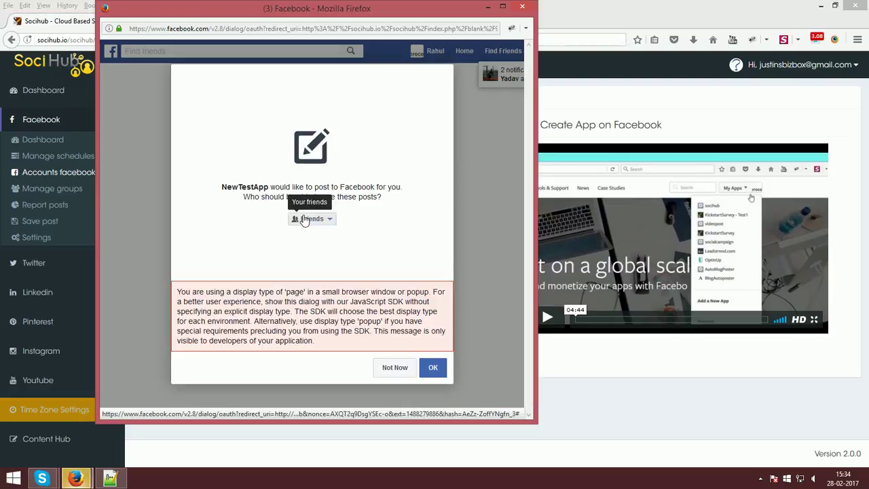
{"action": "left_click", "coordinate": [307, 218]}
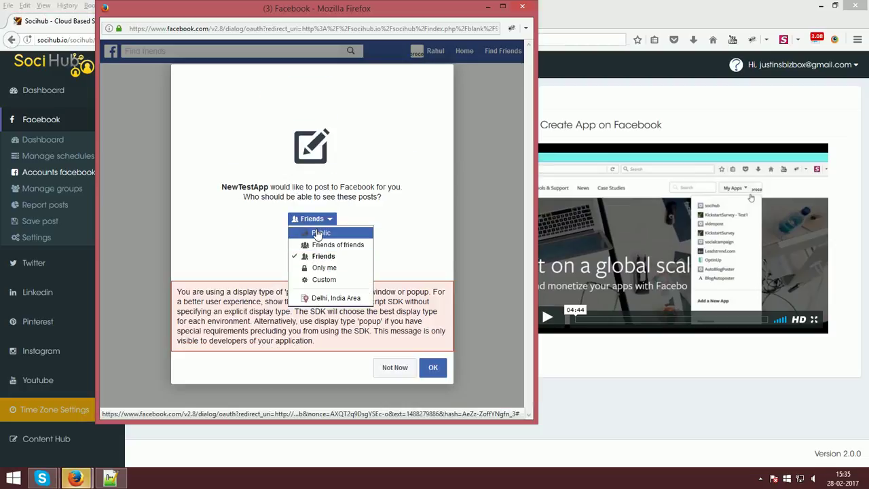
{"action": "left_click", "coordinate": [319, 232]}
{"action": "left_click", "coordinate": [429, 372]}
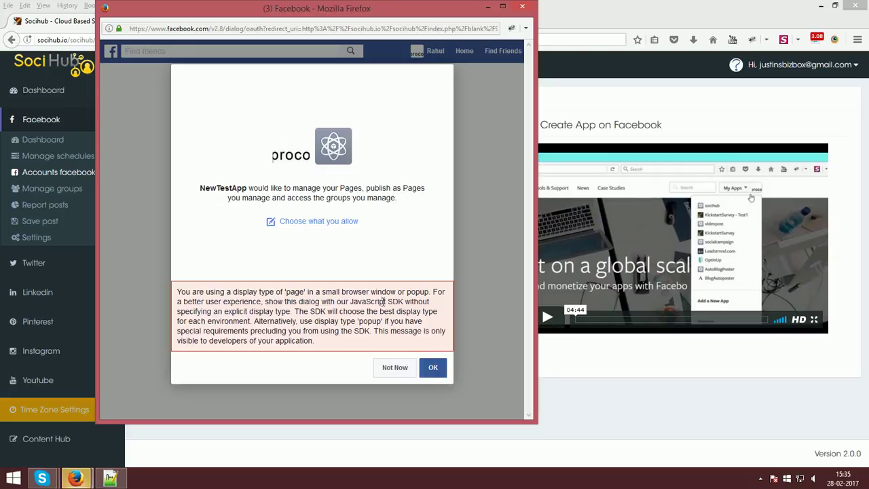
{"action": "left_click", "coordinate": [435, 374]}
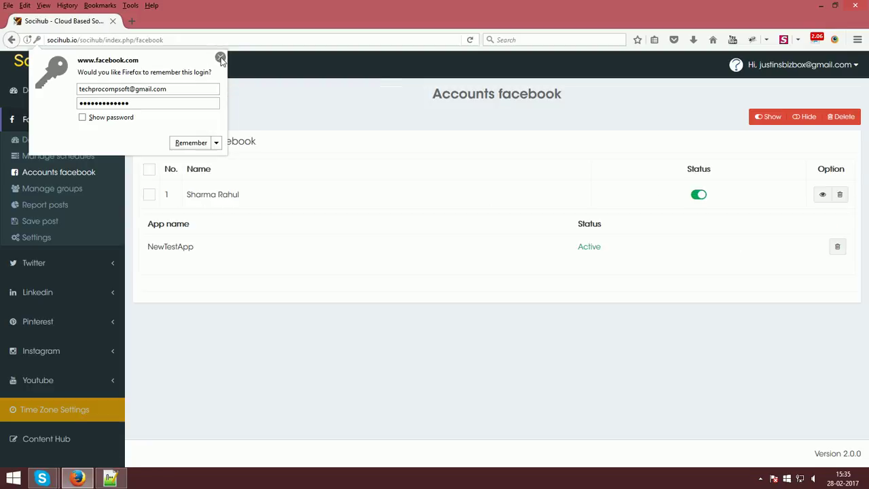
Dismiss the save-login prompt and review the newly added Facebook account and its app.
{"action": "left_click", "coordinate": [220, 57]}
{"action": "left_click_drag", "start_coordinate": [214, 182], "coordinate": [764, 270]}
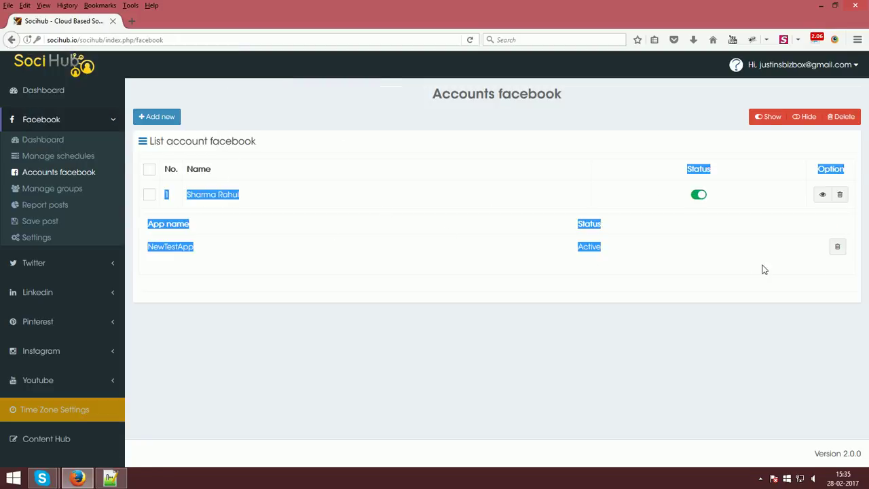
{"action": "left_click", "coordinate": [531, 365]}
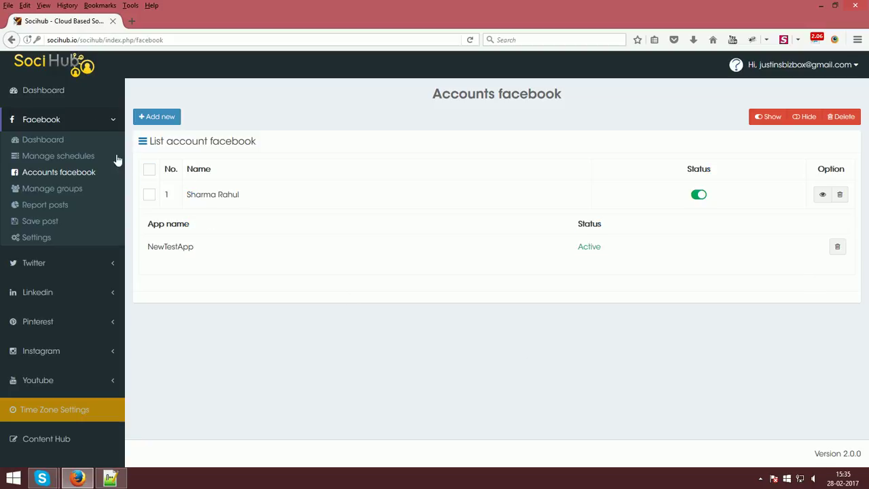
From Manage schedules, add a new post and scroll to the Select Page/Group/Profile section.
{"action": "left_click", "coordinate": [82, 159]}
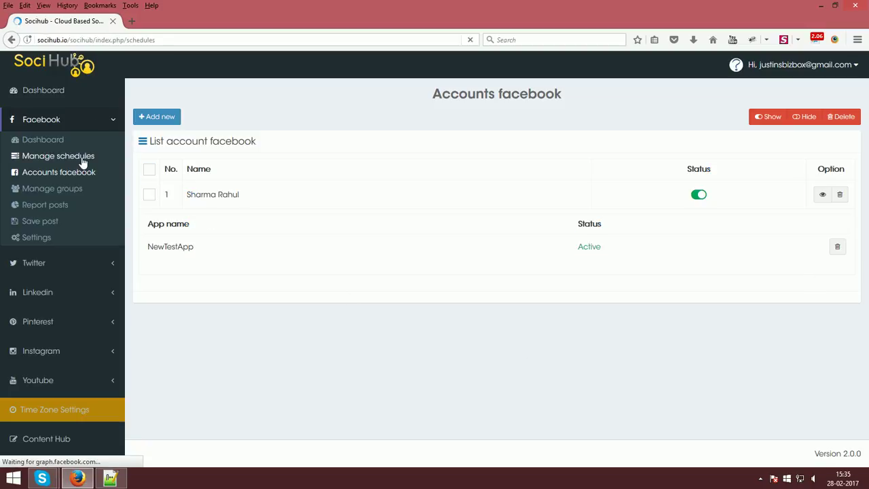
{"action": "left_click", "coordinate": [155, 119]}
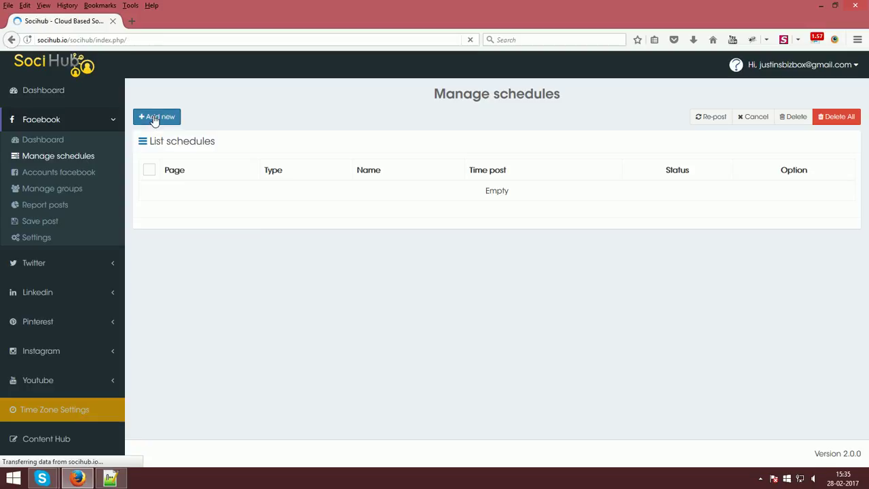
{"action": "scroll", "coordinate": [532, 288], "scroll_direction": "down", "scroll_amount": 5}
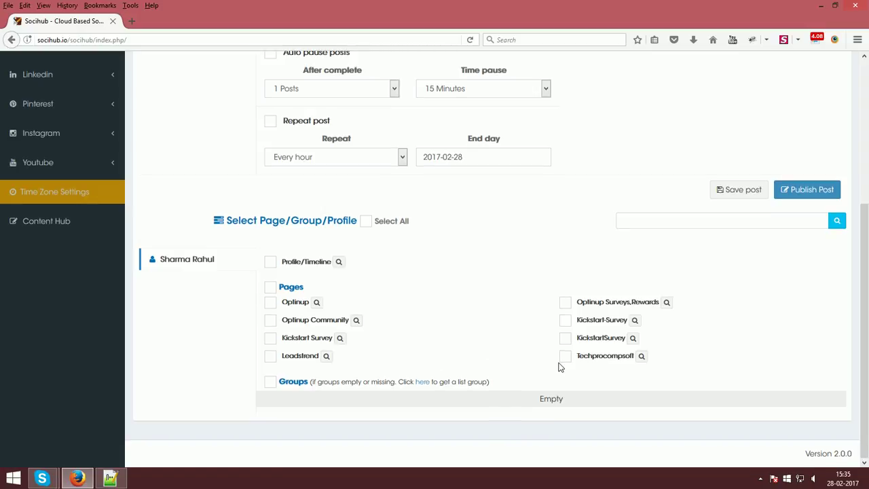
Open the groups token window and copy the login_success URL after allowing Facebook permissions.
{"action": "left_click", "coordinate": [423, 384]}
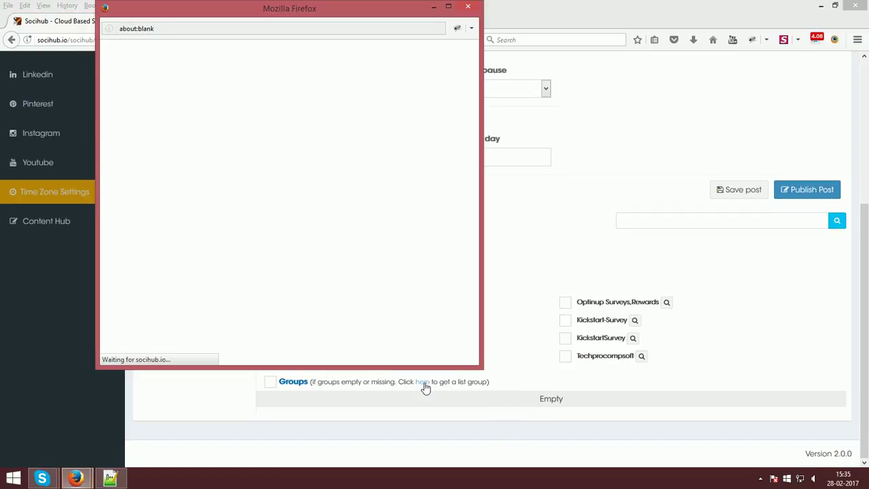
{"action": "left_click", "coordinate": [304, 122]}
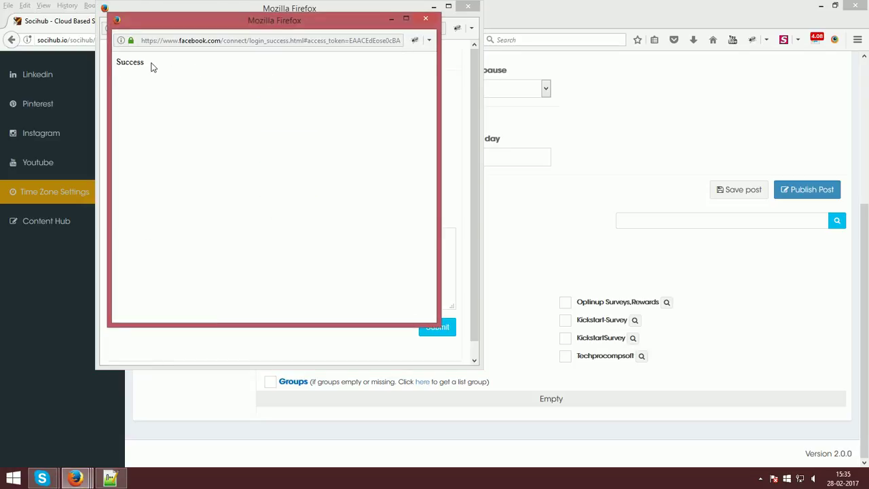
{"action": "left_click", "coordinate": [247, 40]}
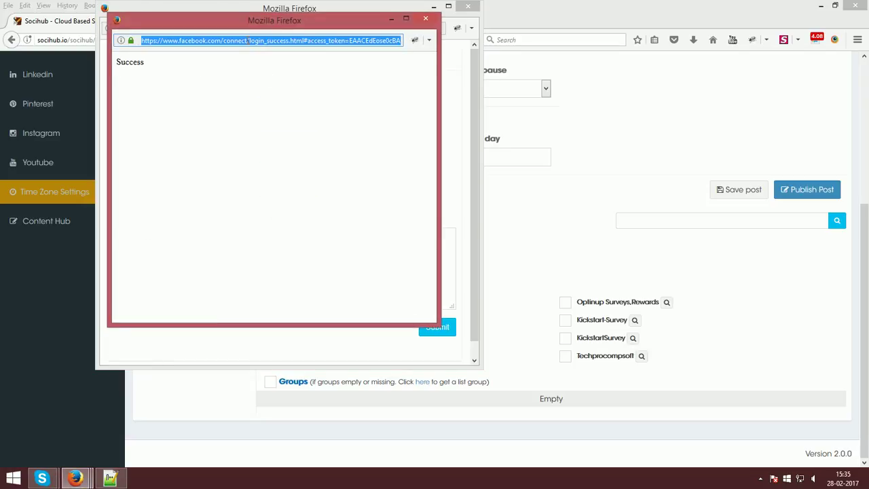
{"action": "left_click", "coordinate": [426, 19]}
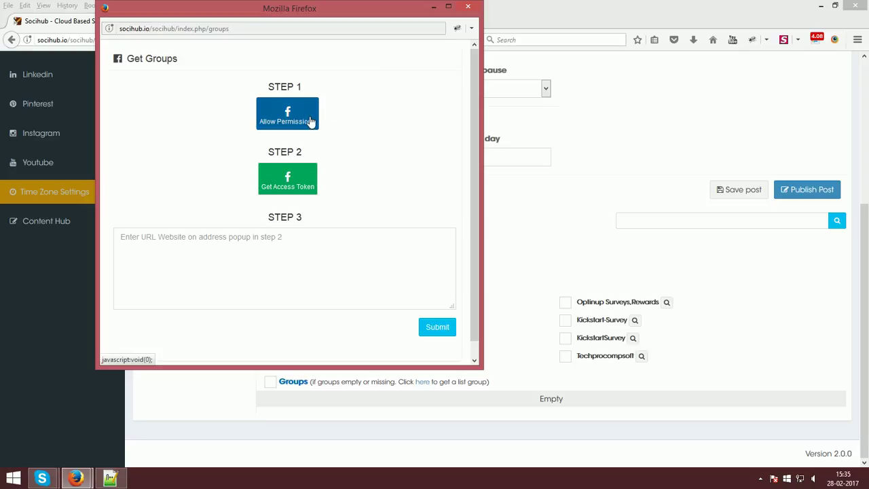
{"action": "left_click", "coordinate": [309, 121]}
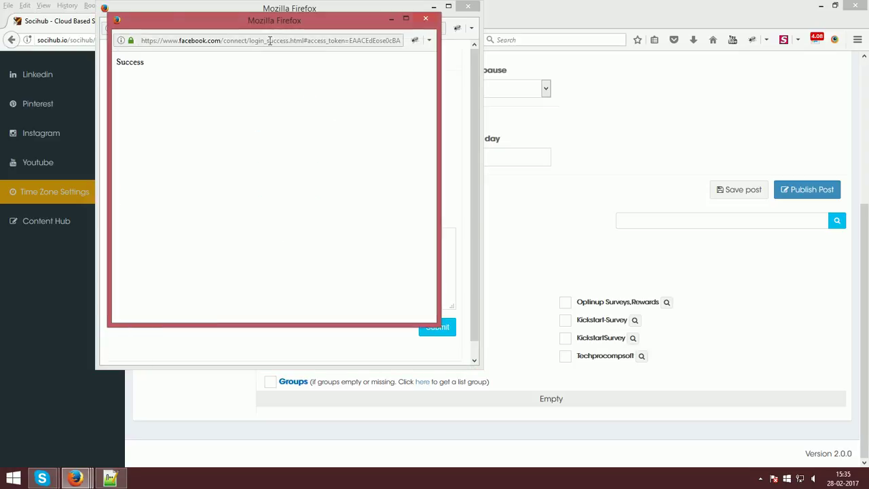
{"action": "left_click", "coordinate": [252, 40]}
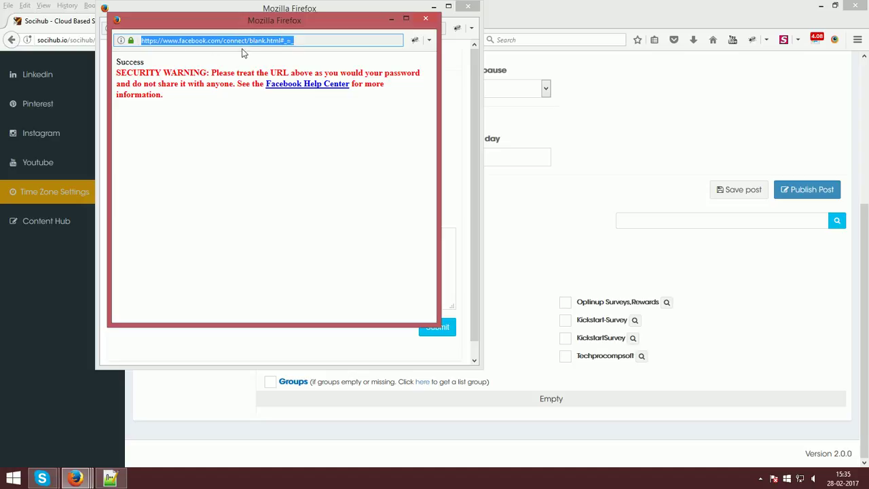
{"action": "left_click", "coordinate": [425, 19]}
{"action": "left_click", "coordinate": [287, 110]}
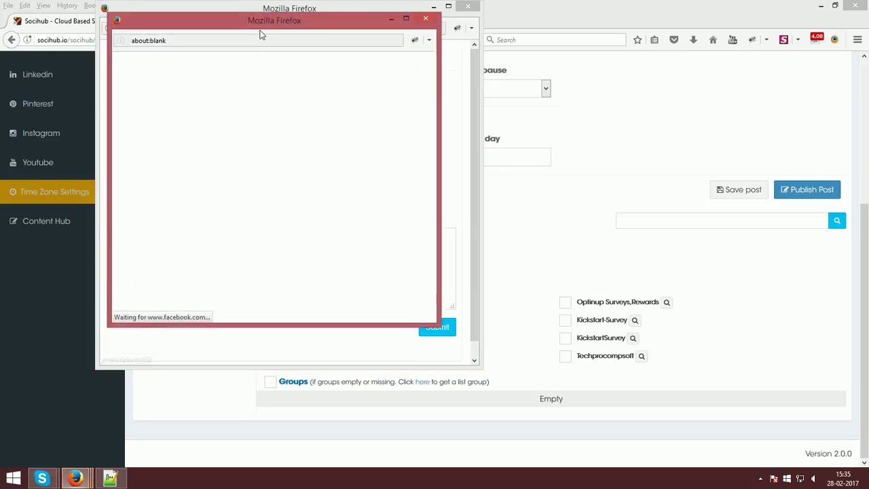
{"action": "triple_click", "coordinate": [254, 41]}
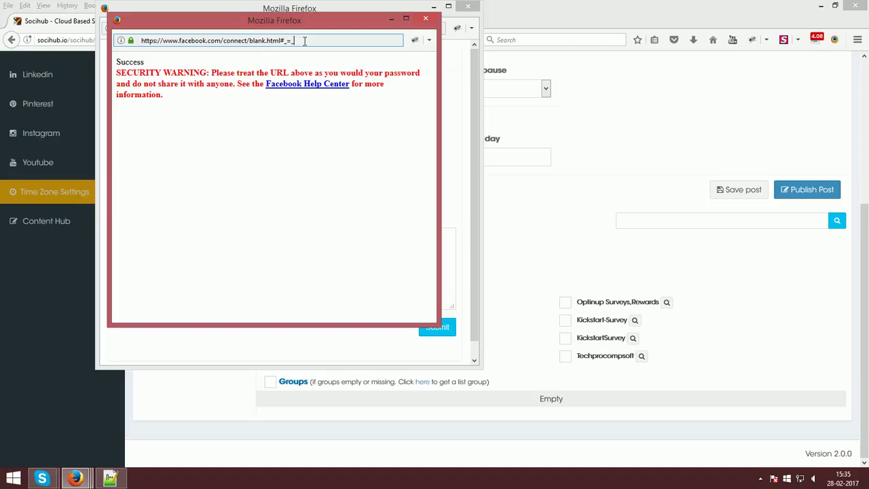
{"action": "left_click", "coordinate": [425, 19]}
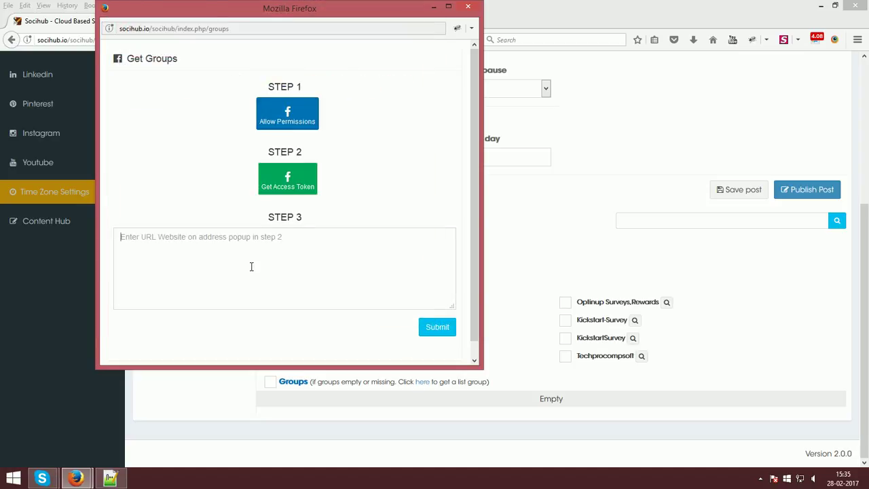
Paste the token URL into Step 3, then remove the wrongly pasted address.
{"action": "key", "text": "ctrl+v"}
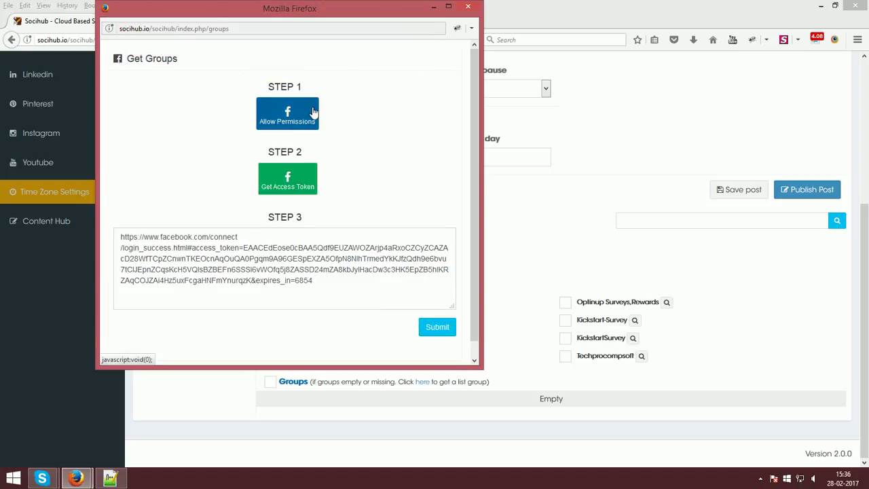
{"action": "left_click", "coordinate": [307, 116]}
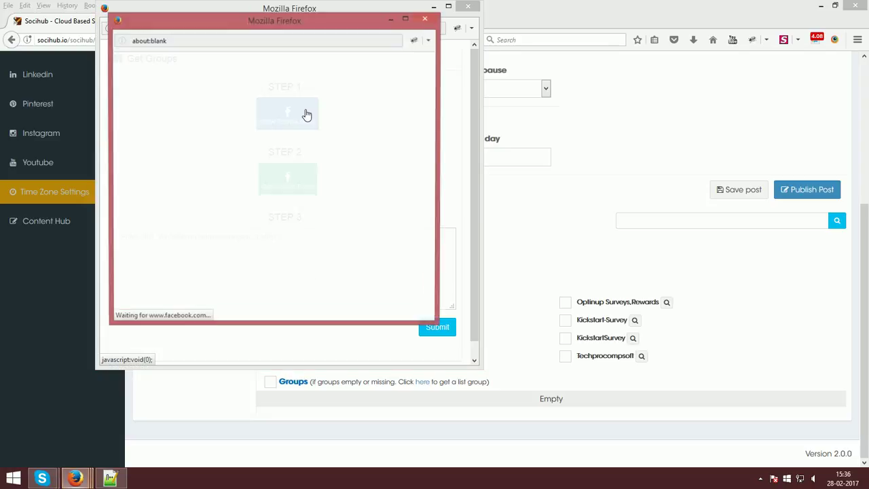
{"action": "left_click", "coordinate": [283, 40]}
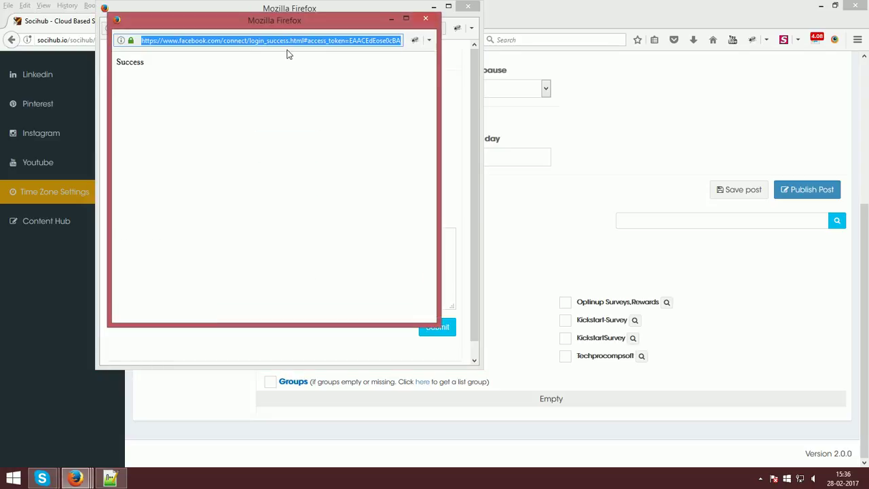
{"action": "triple_click", "coordinate": [287, 41]}
{"action": "key", "text": "ctrl+c"}
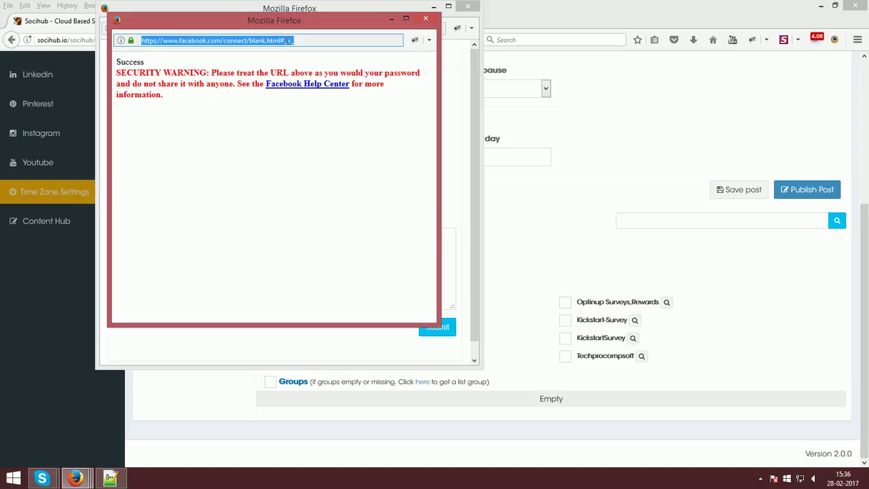
{"action": "left_click", "coordinate": [425, 19]}
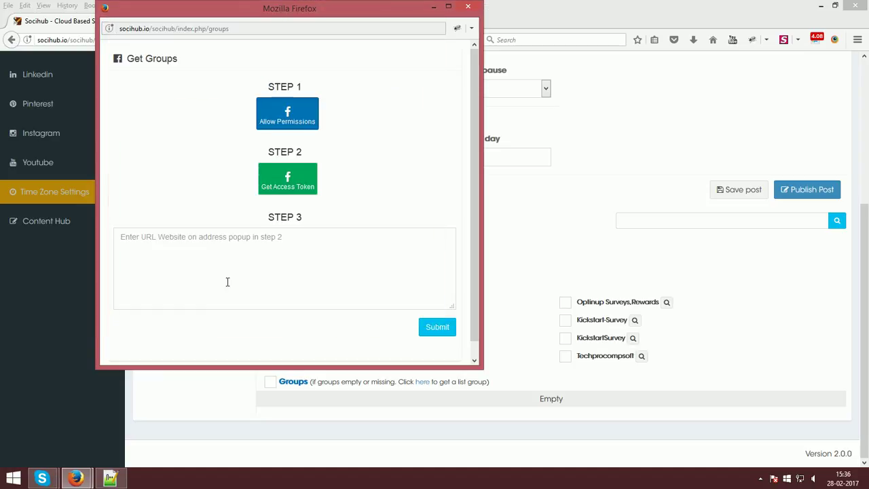
{"action": "key", "text": "ctrl+v"}
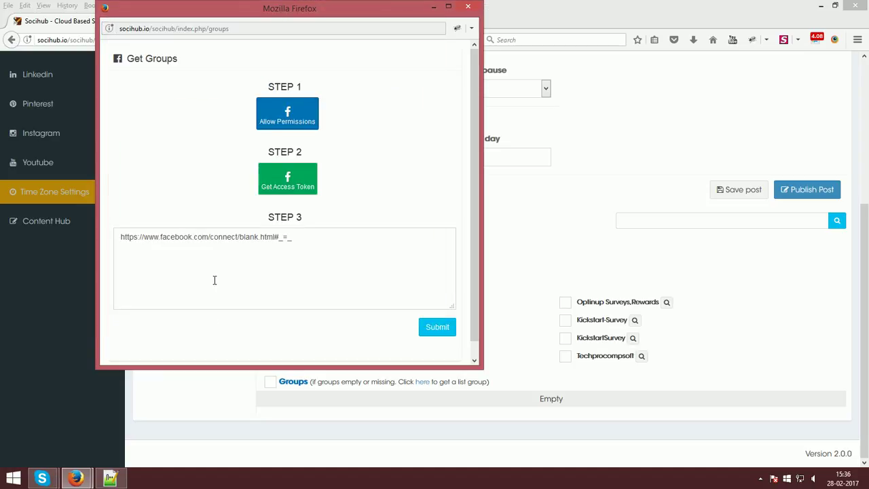
{"action": "triple_click", "coordinate": [317, 251]}
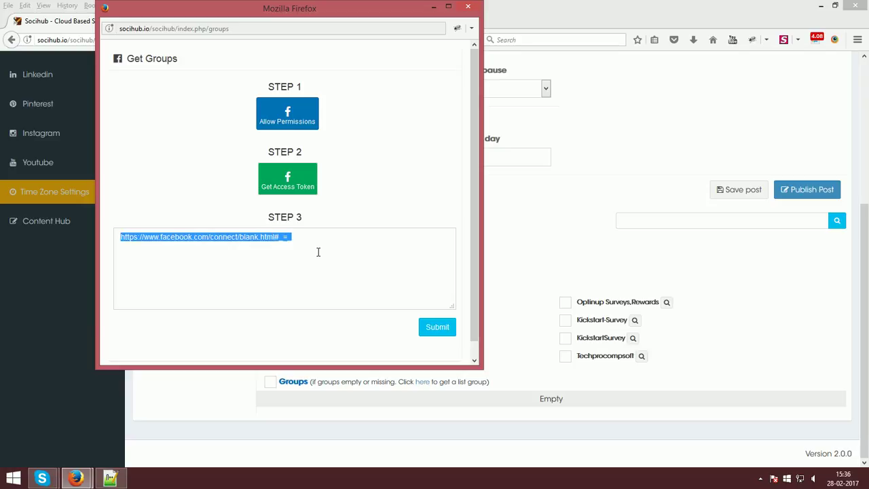
{"action": "key", "text": "BackSpace"}
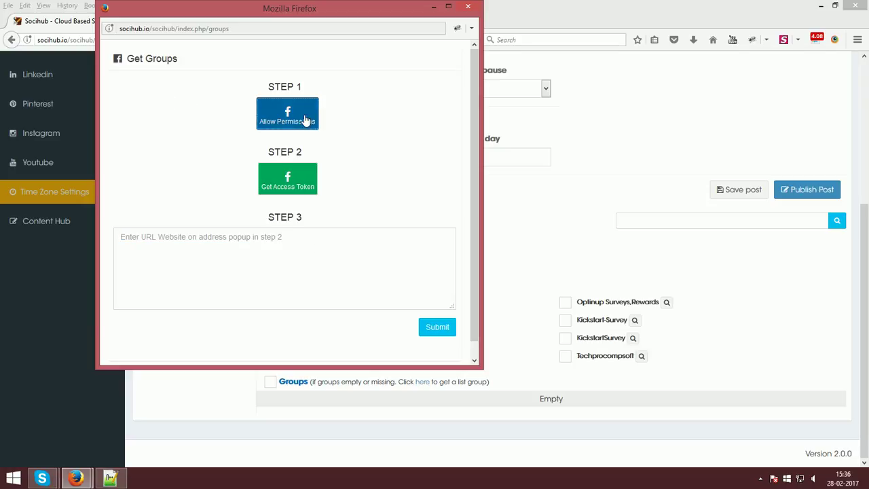
Copy a fresh login_success token URL, paste it into Step 3, and submit it.
{"action": "left_click", "coordinate": [305, 120]}
{"action": "triple_click", "coordinate": [255, 42]}
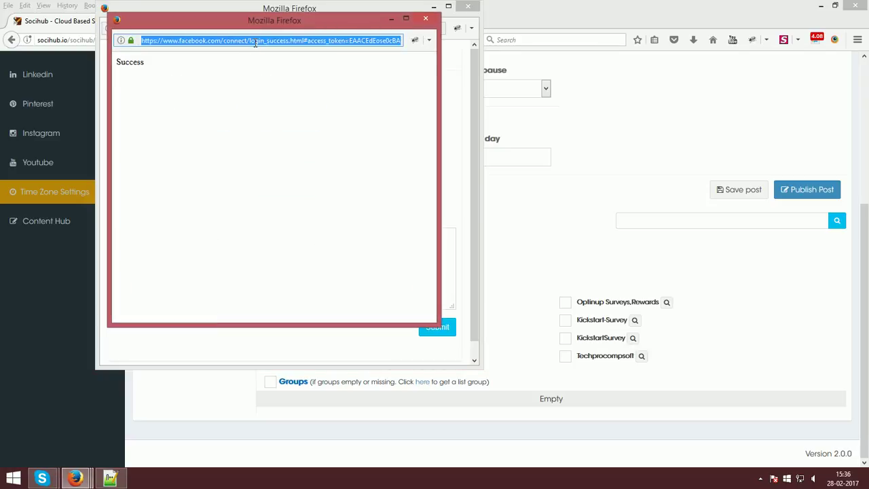
{"action": "left_click", "coordinate": [426, 19]}
{"action": "left_click", "coordinate": [237, 280]}
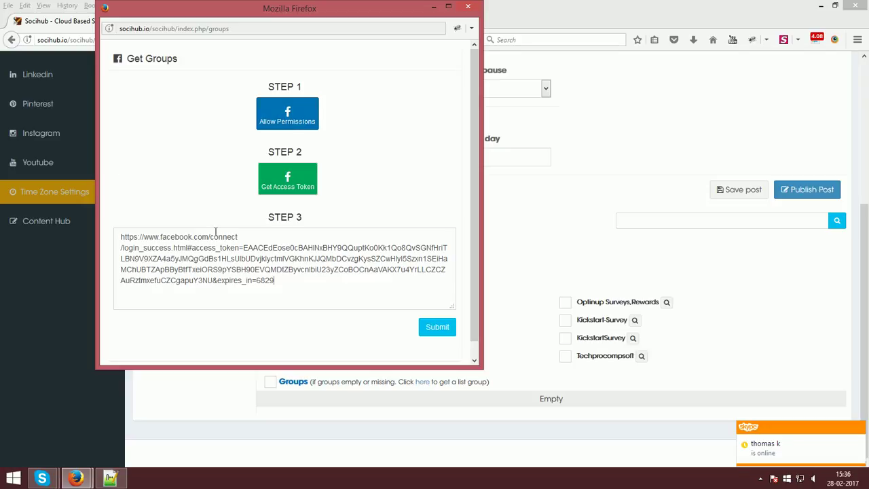
{"action": "left_click", "coordinate": [437, 328]}
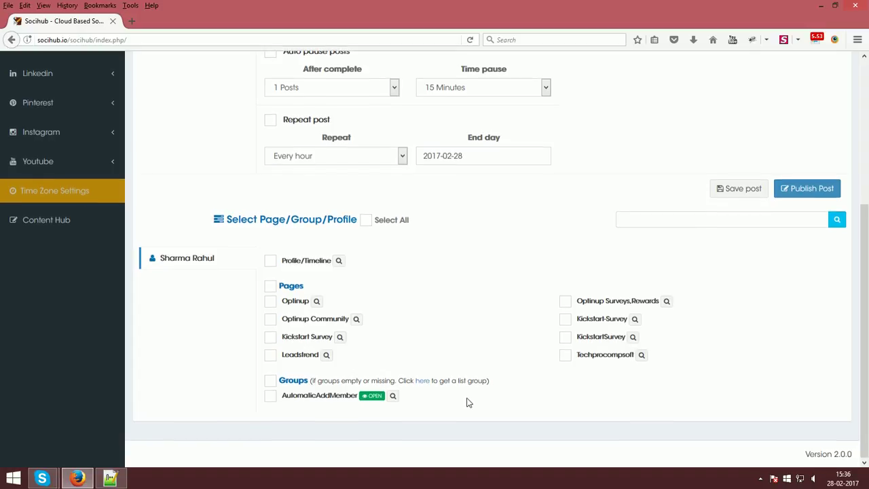
Confirm AutomaticAddMember is listed under Groups, then return to the Schedule Posts form.
{"action": "left_click_drag", "start_coordinate": [424, 405], "coordinate": [203, 259]}
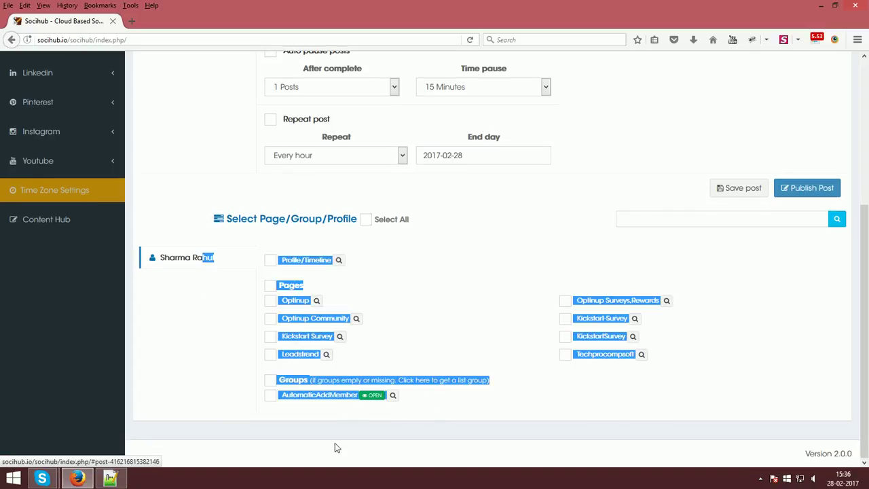
{"action": "left_click", "coordinate": [474, 415]}
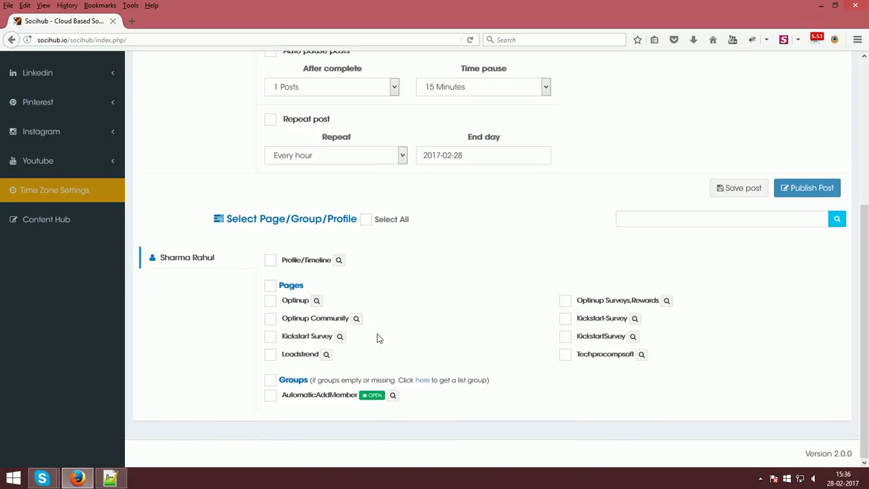
{"action": "scroll", "coordinate": [378, 338], "scroll_direction": "up", "scroll_amount": 5}
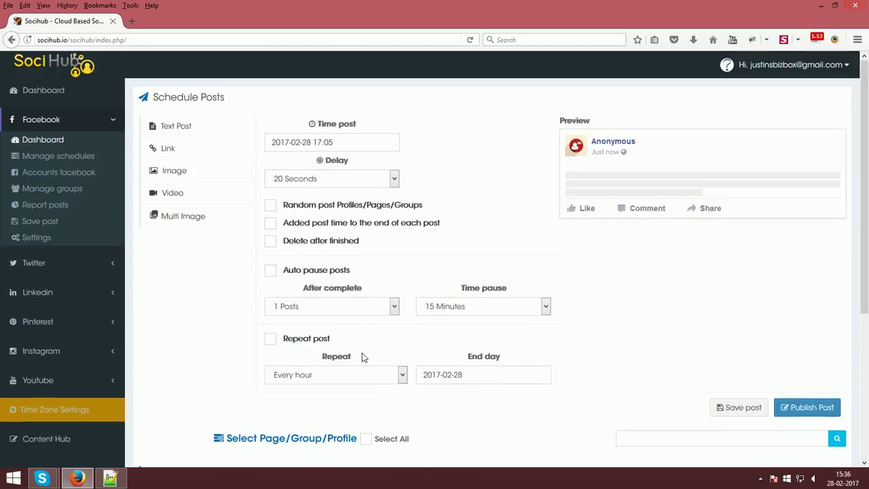
{"action": "left_click", "coordinate": [761, 479]}
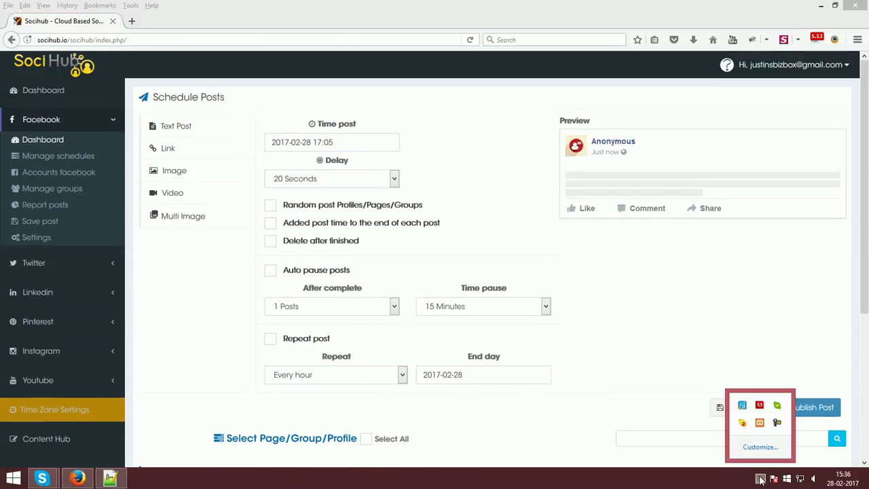
{"action": "left_click", "coordinate": [777, 423]}
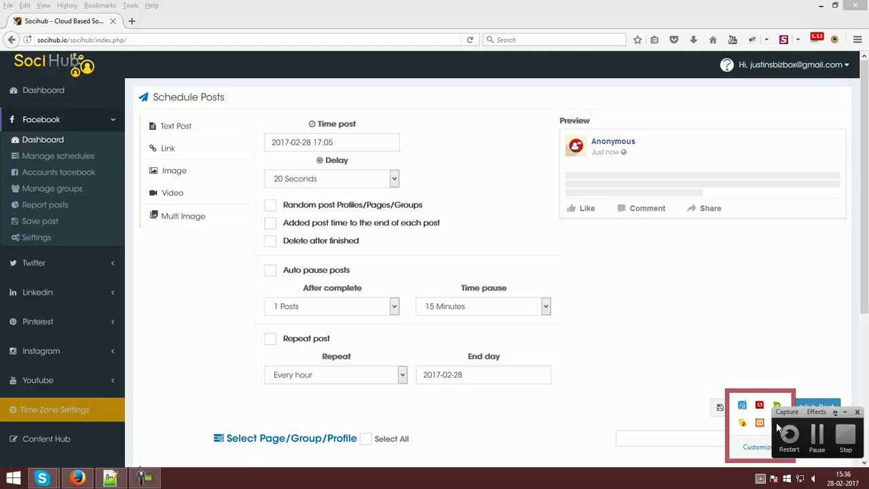